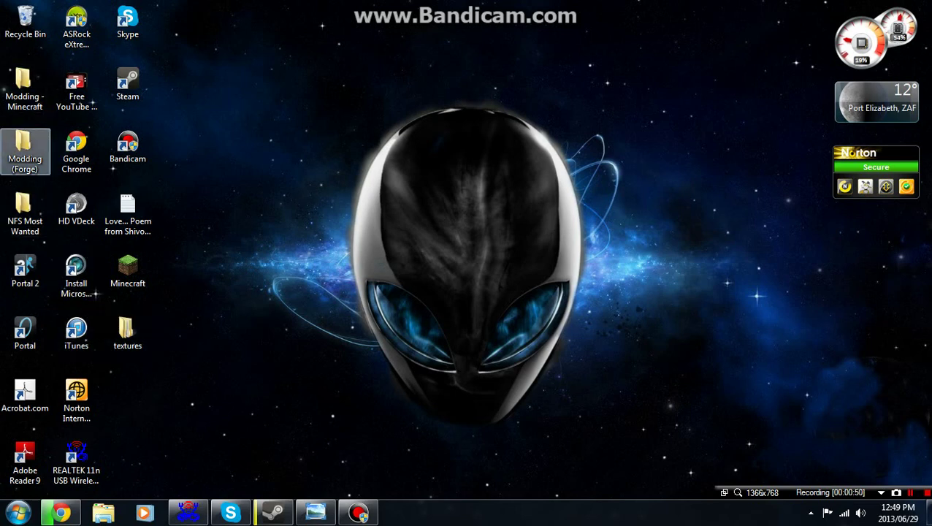
- Check the browser's downloads list and minimize the browser window
left_click(61, 513)
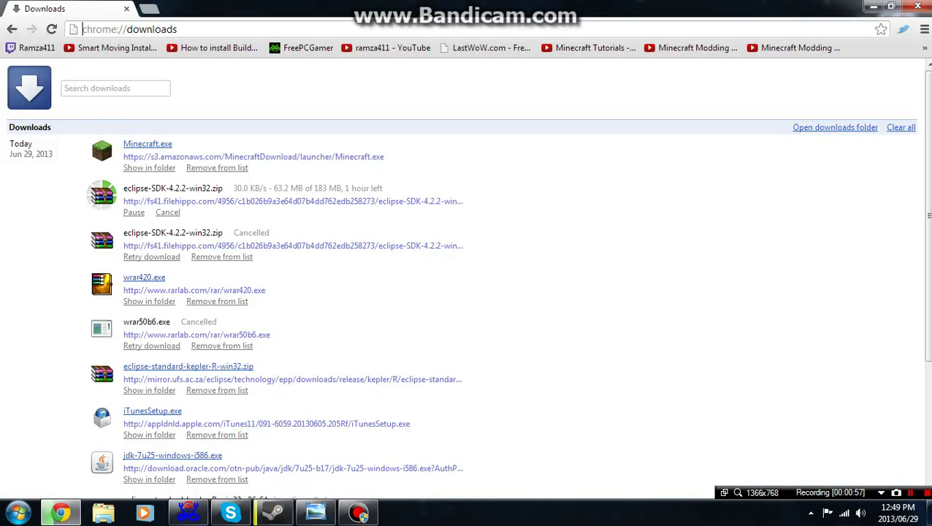
left_click(874, 6)
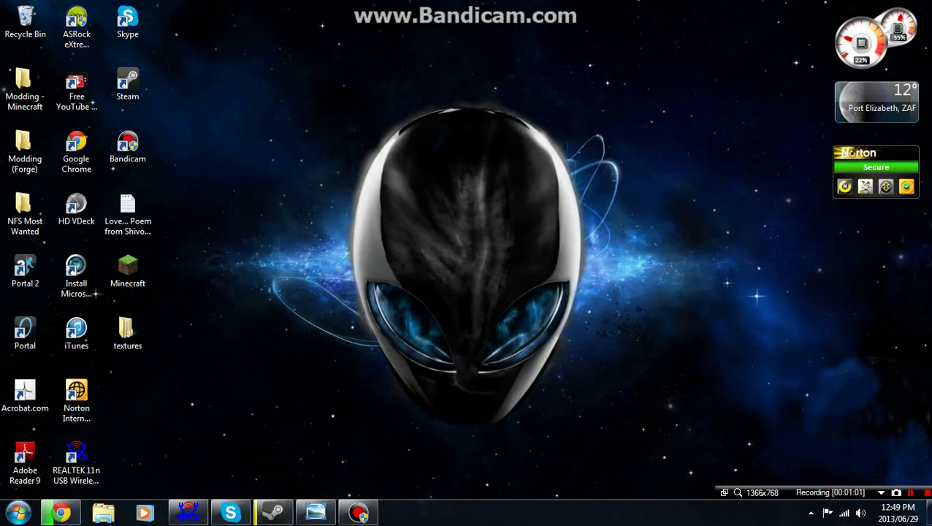
- Open the ModTutorial Forge folder inside Modding - Minecraft on the desktop and look through its files
double_click(25, 91)
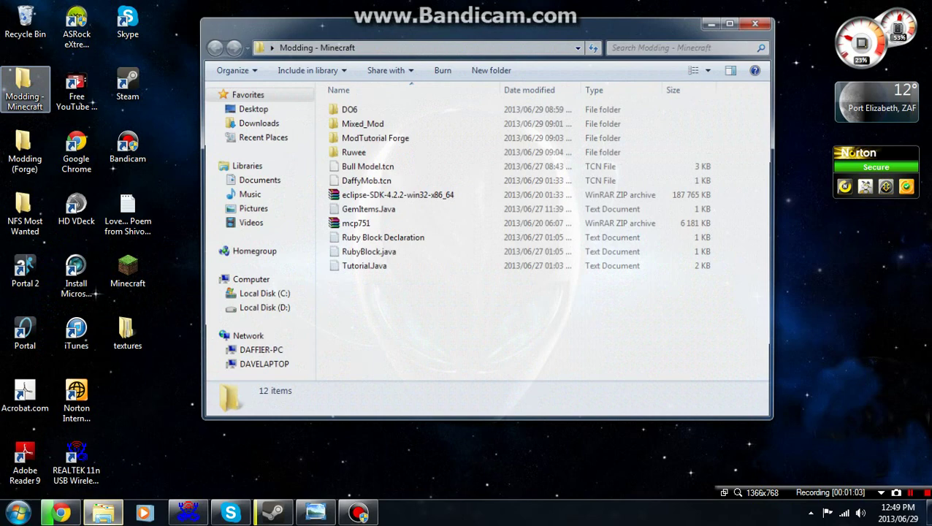
left_click(348, 108)
double_click(373, 138)
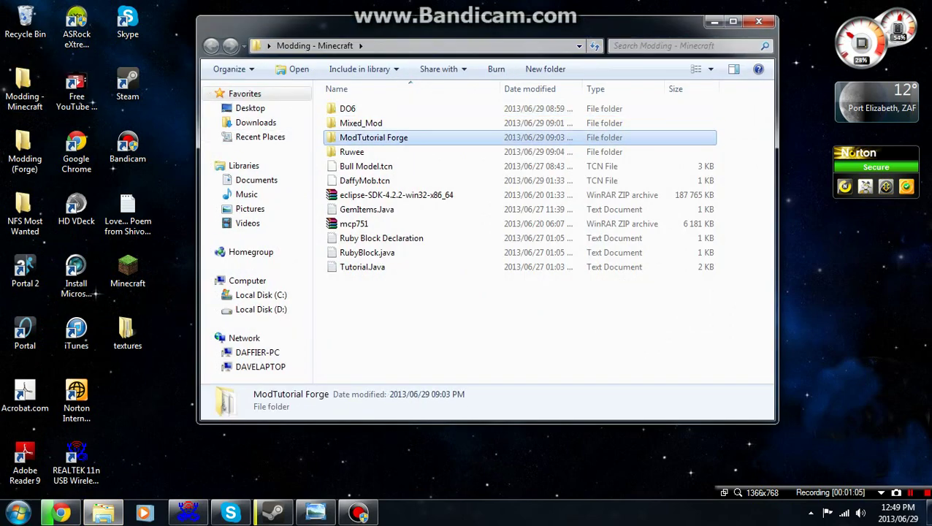
left_click(359, 325)
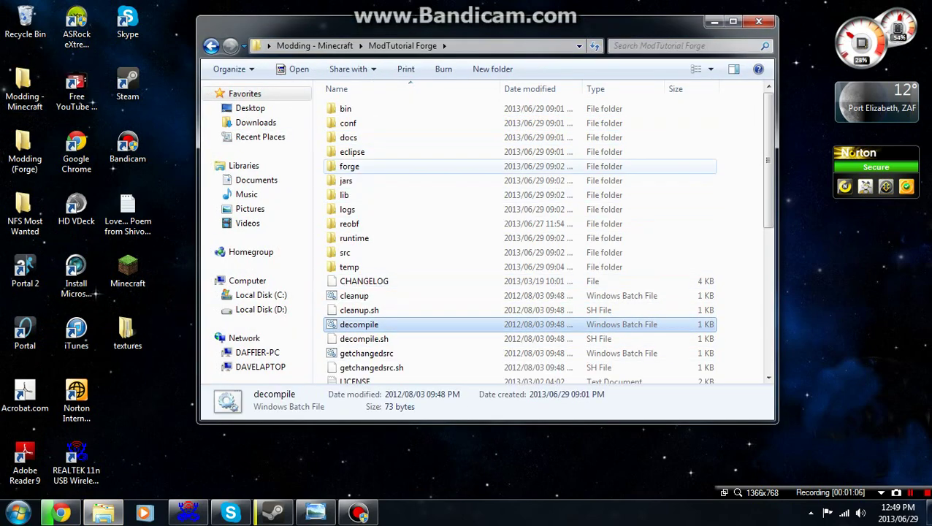
scroll(521, 267, "down", 4)
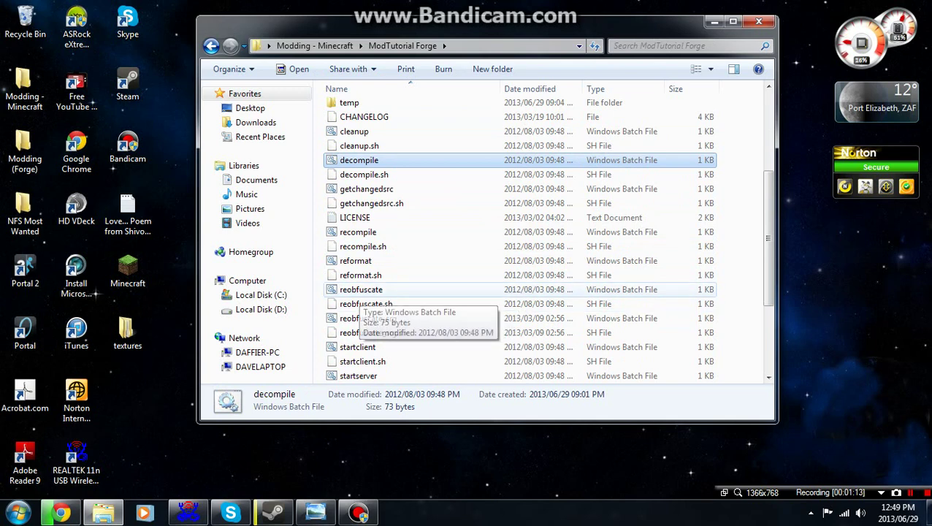
scroll(365, 289, "up", 4)
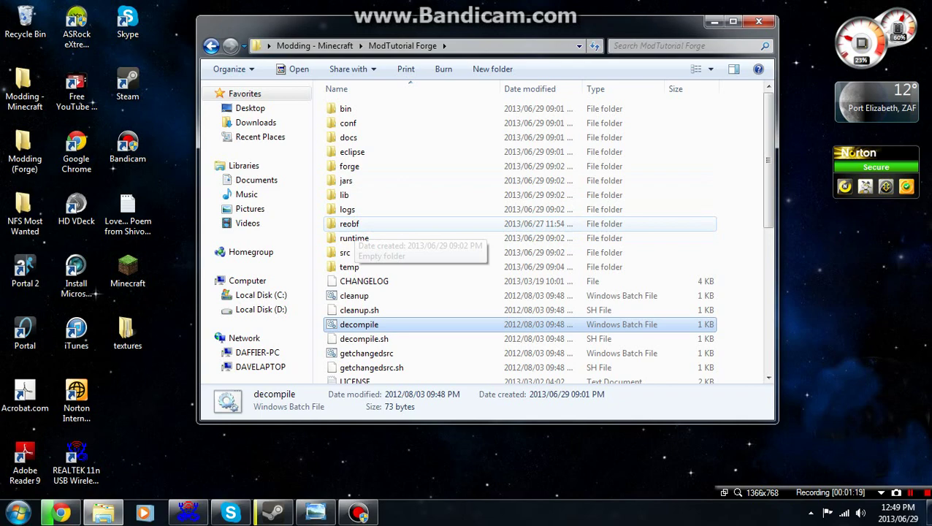
- Look into the reobf folder and the bin folder inside jars, and return to ModTutorial Forge
double_click(352, 224)
left_click(403, 46)
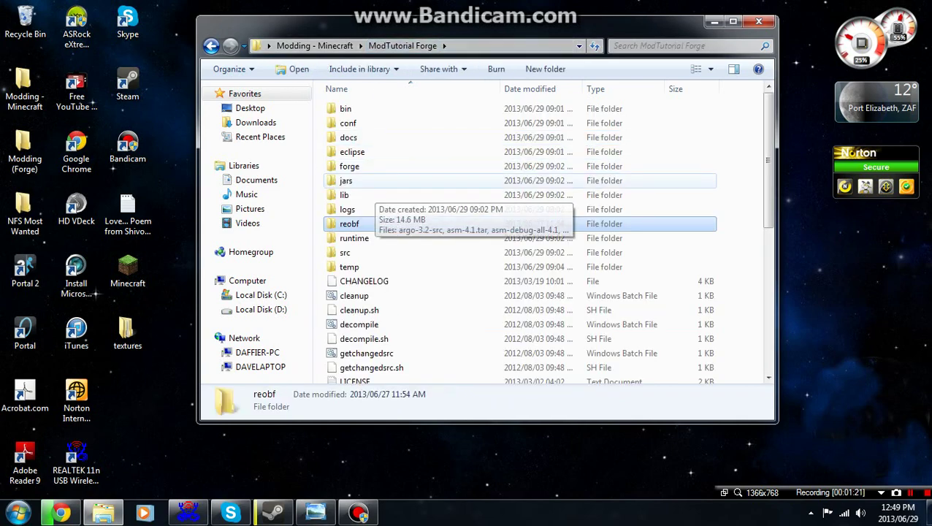
double_click(365, 180)
double_click(346, 108)
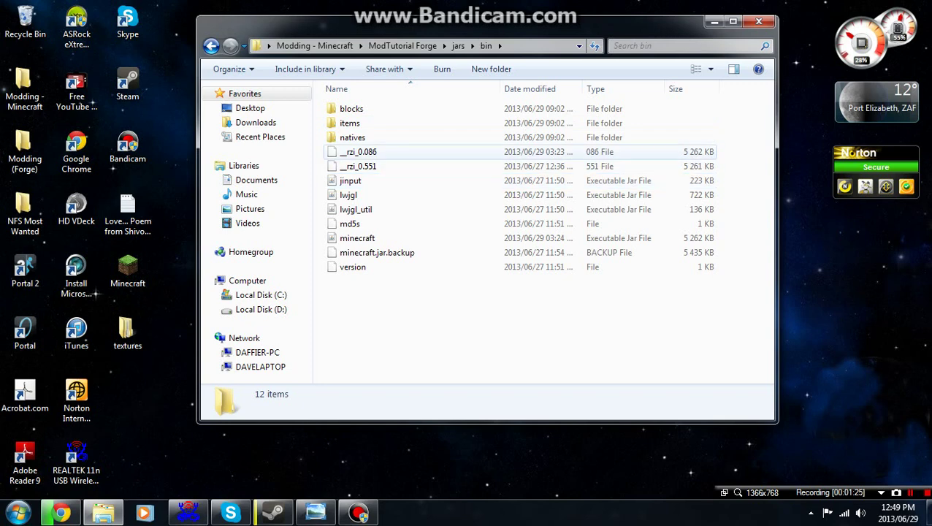
left_click(403, 46)
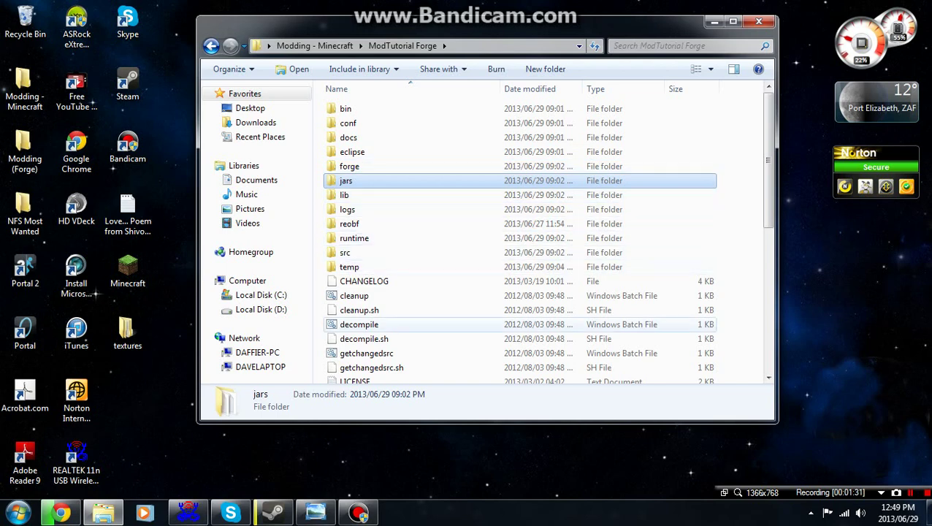
- Run the recompile batch file in ModTutorial Forge and close its console when it finishes
left_click(359, 325)
scroll(431, 307, "down", 3)
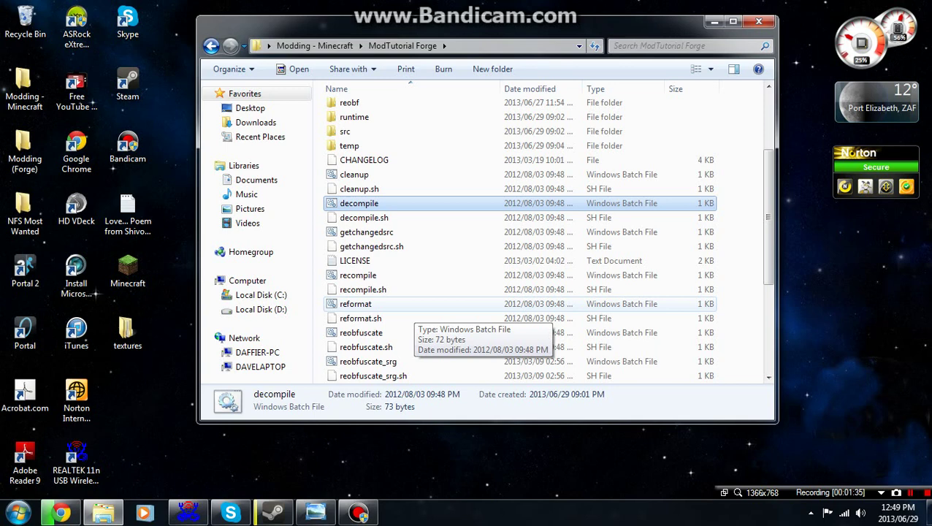
left_click(414, 274)
double_click(358, 274)
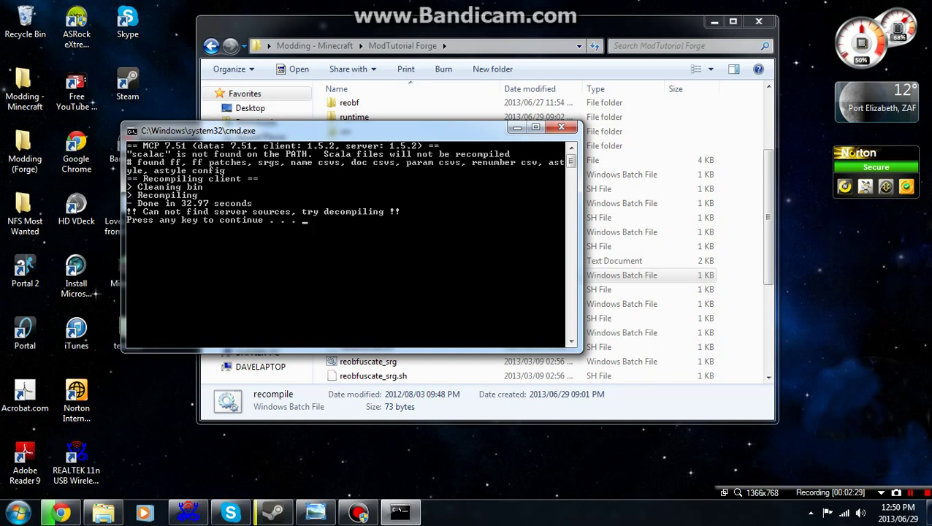
key("Return")
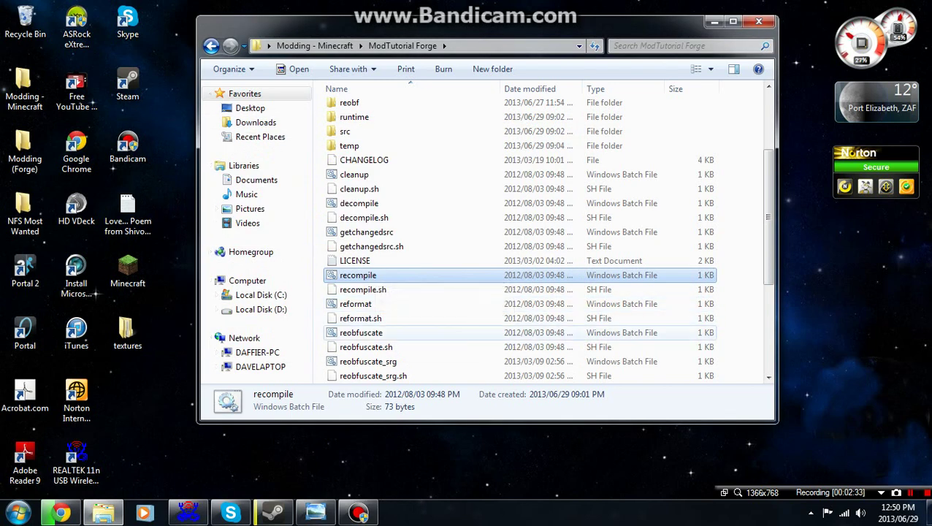
- Run the reobfuscate batch file, review its console output and close the console
double_click(361, 333)
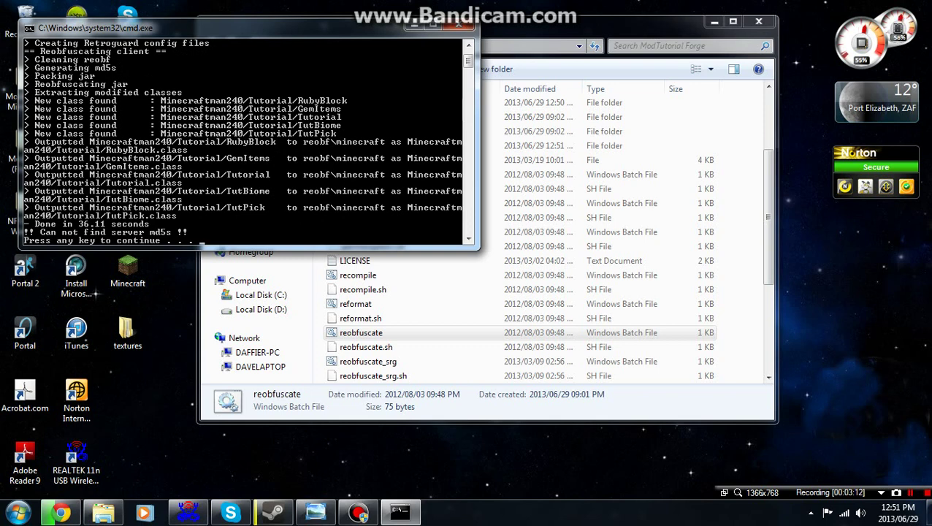
scroll(244, 139, "up", 2)
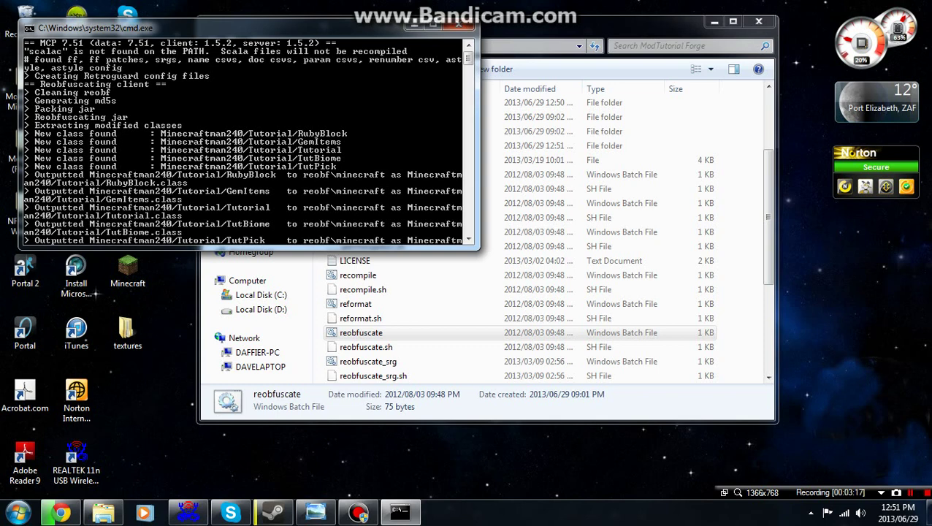
scroll(245, 139, "down", 1)
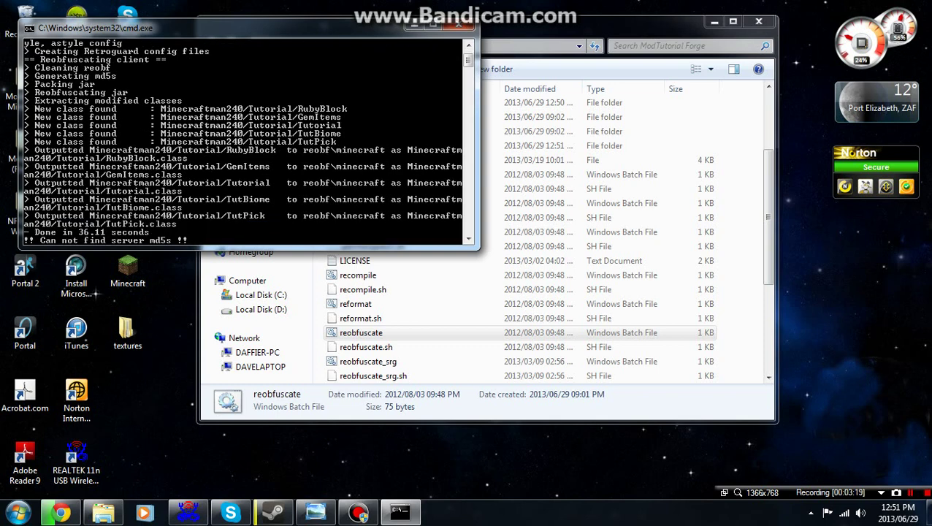
scroll(243, 141, "down", 1)
scroll(243, 141, "up", 1)
scroll(248, 138, "down", 1)
scroll(248, 139, "up", 1)
key("Return")
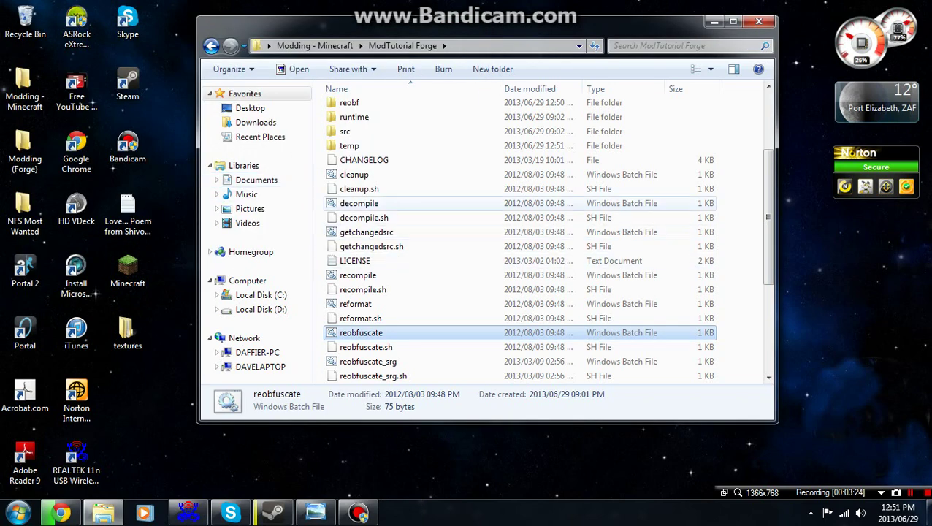
- Open the reobfuscated class files in reobf > minecraft > Minecraftman240 > Tutorial
scroll(409, 209, "up", 2)
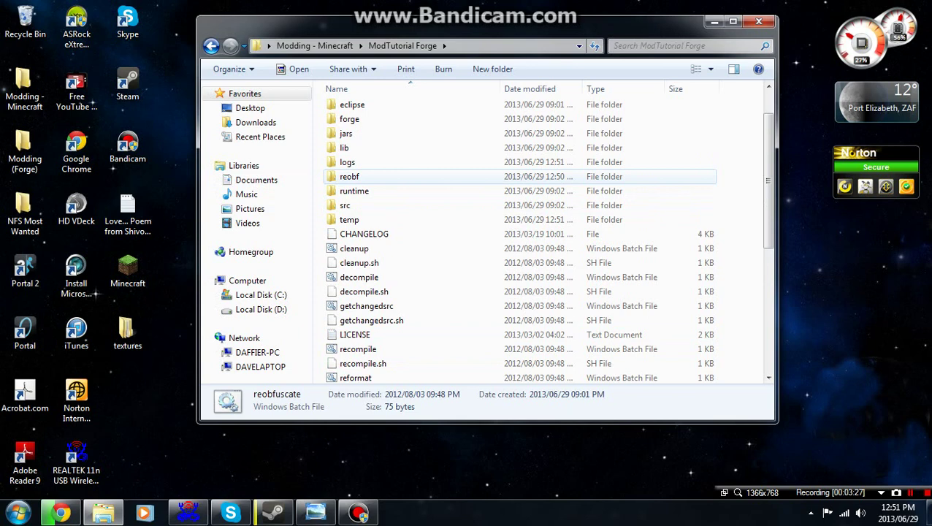
double_click(411, 178)
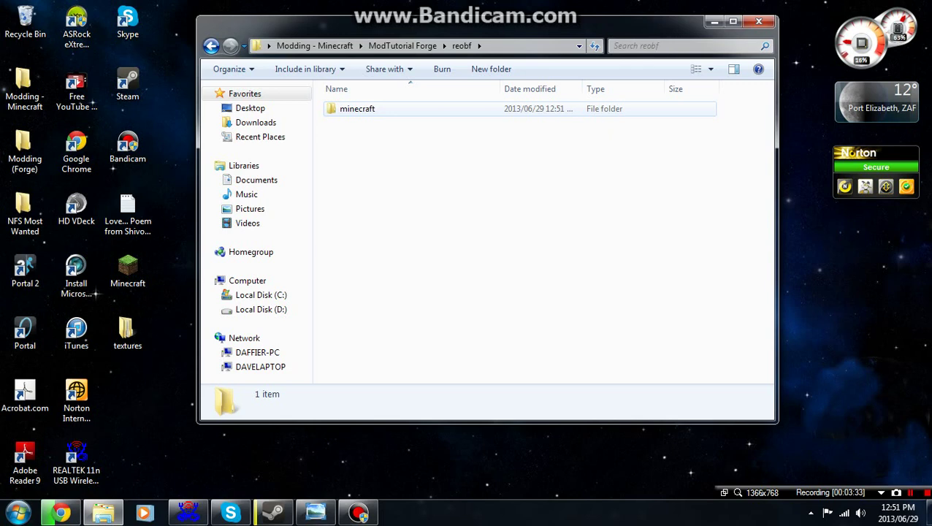
double_click(410, 108)
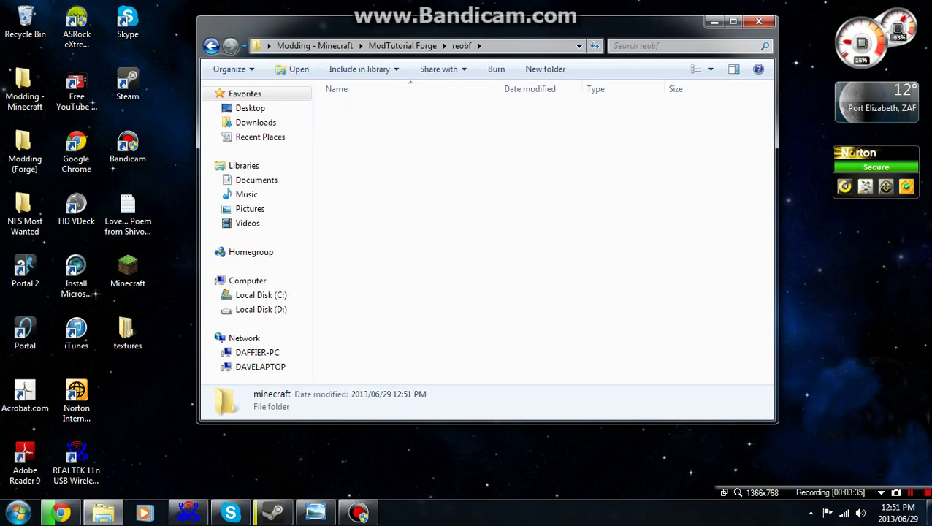
double_click(411, 108)
double_click(357, 108)
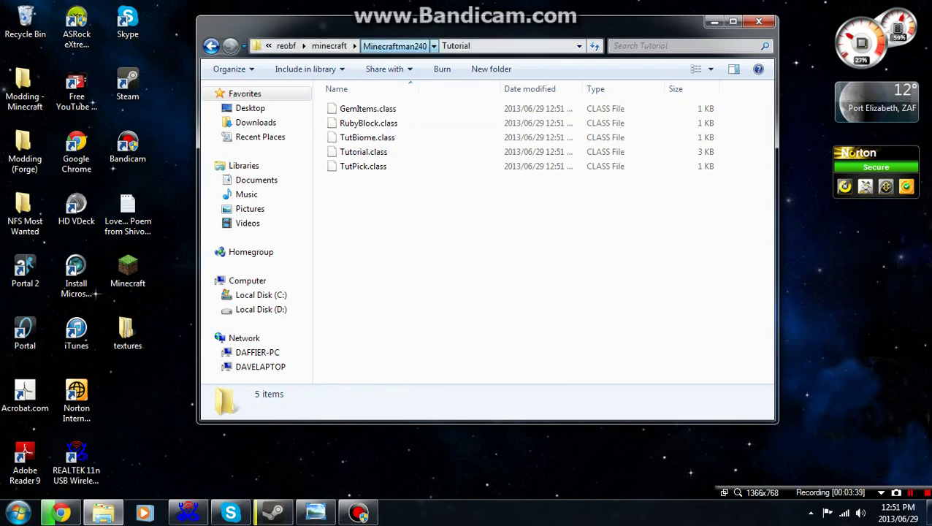
- Go back up to the minecraft folder, revisit the Tutorial class files, and return to the Minecraftman240 folder
left_click(395, 46)
left_click(413, 46)
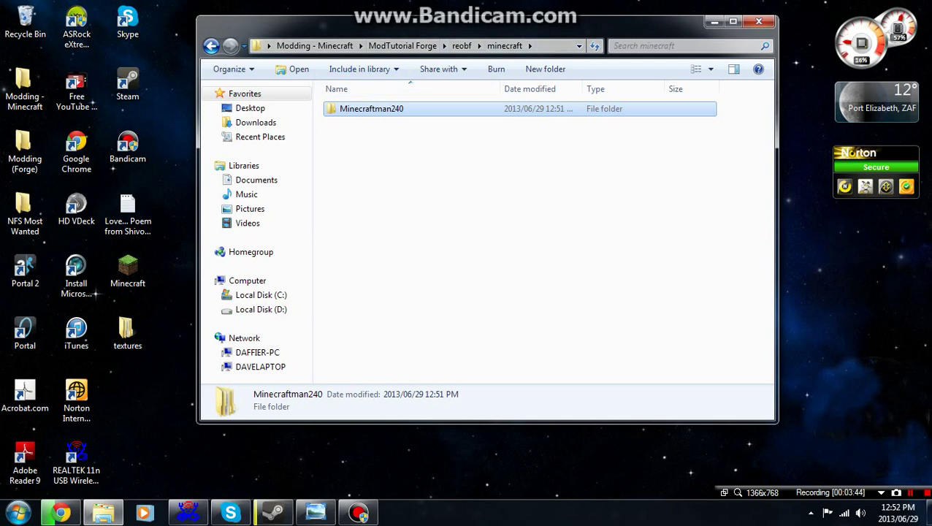
double_click(371, 108)
double_click(354, 108)
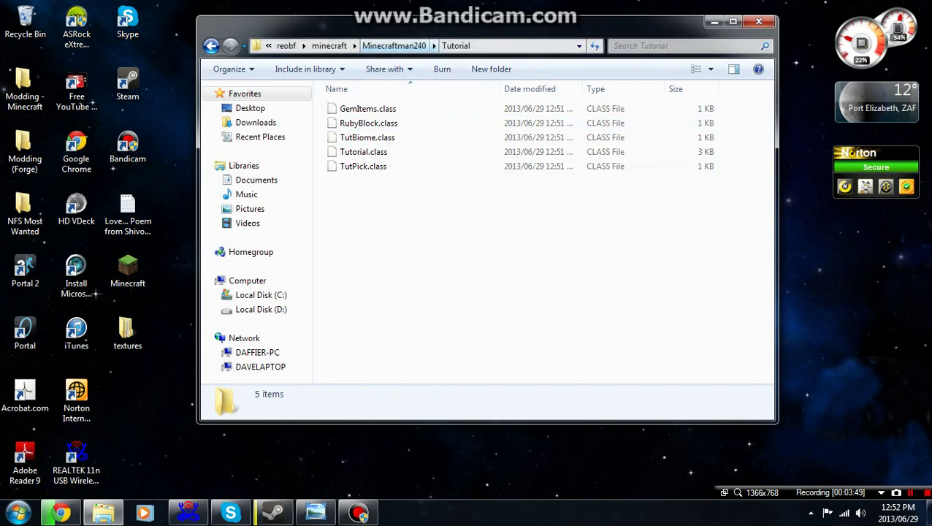
left_click(394, 46)
left_click_drag(410, 25, 421, 25)
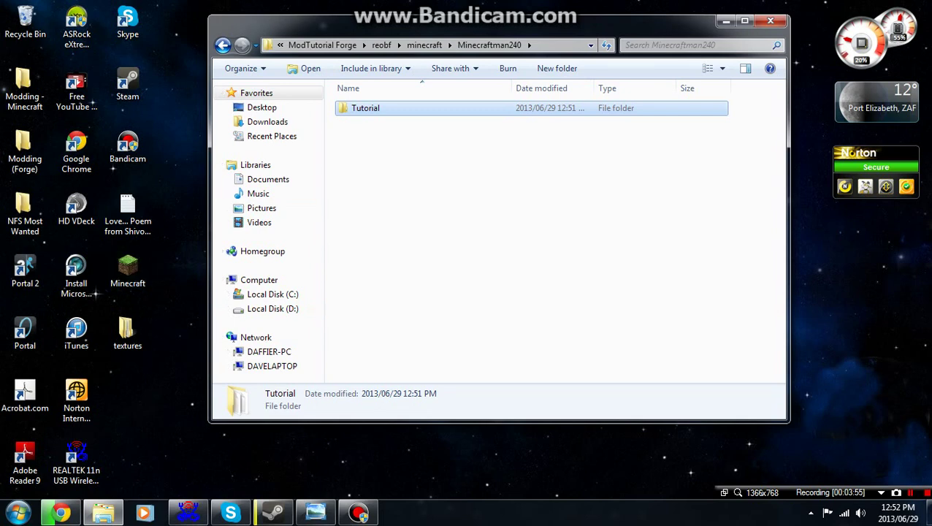
left_click(531, 219)
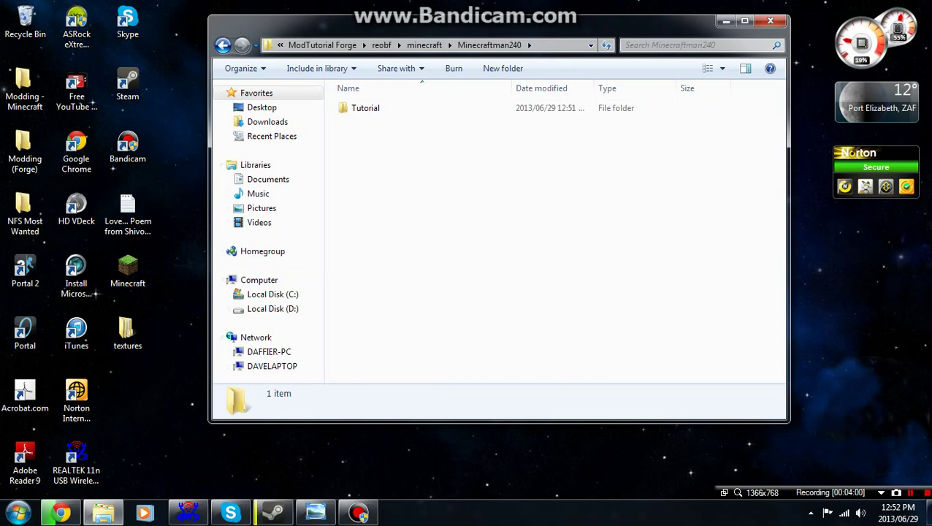
key("shift+F12")
key("shift+F12")
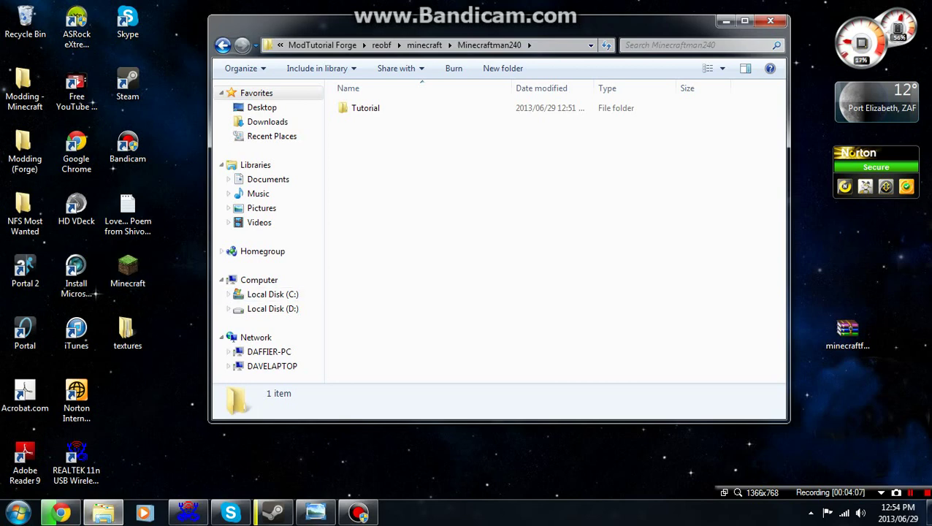
- Open a second file explorer window from the frequent folders and switch it to the Desktop
right_click(103, 513)
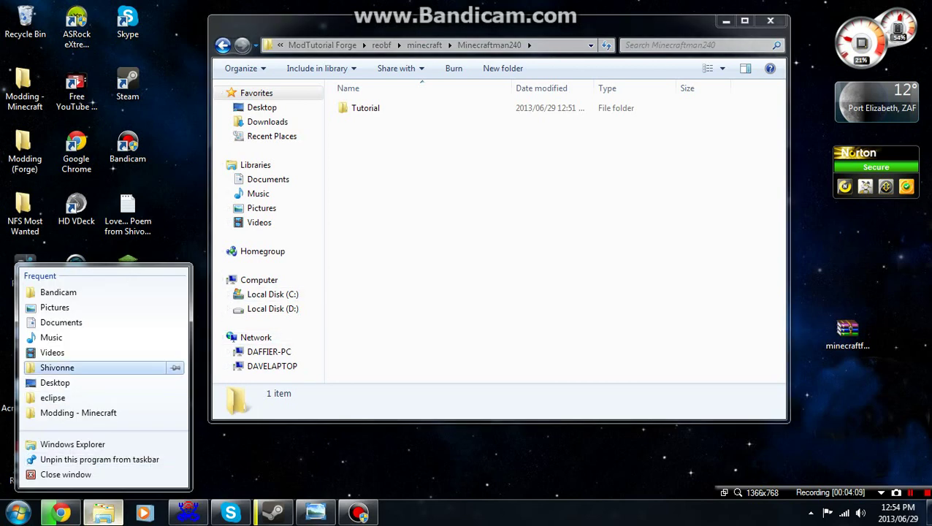
left_click(44, 366)
left_click(521, 63)
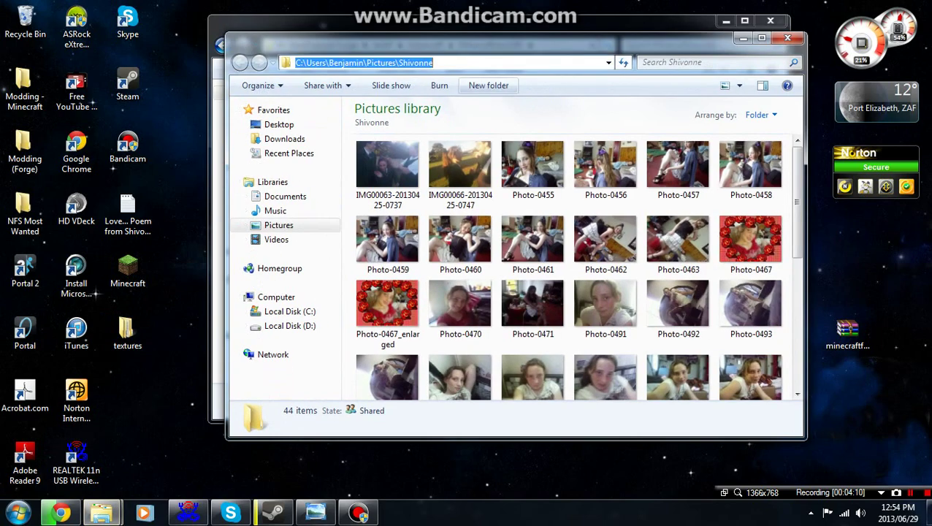
left_click(282, 125)
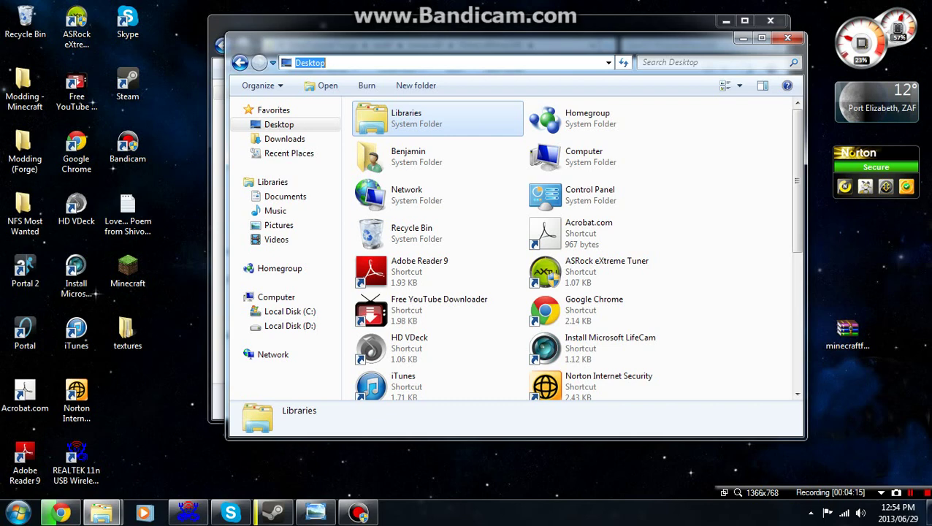
- Navigate the second explorer window to the %appdata% folder
type("%appdat%")
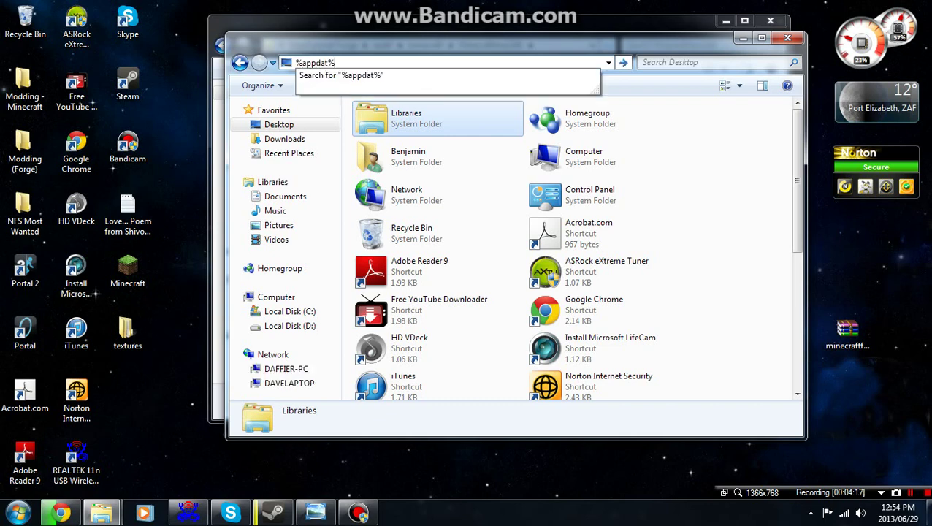
key("Return")
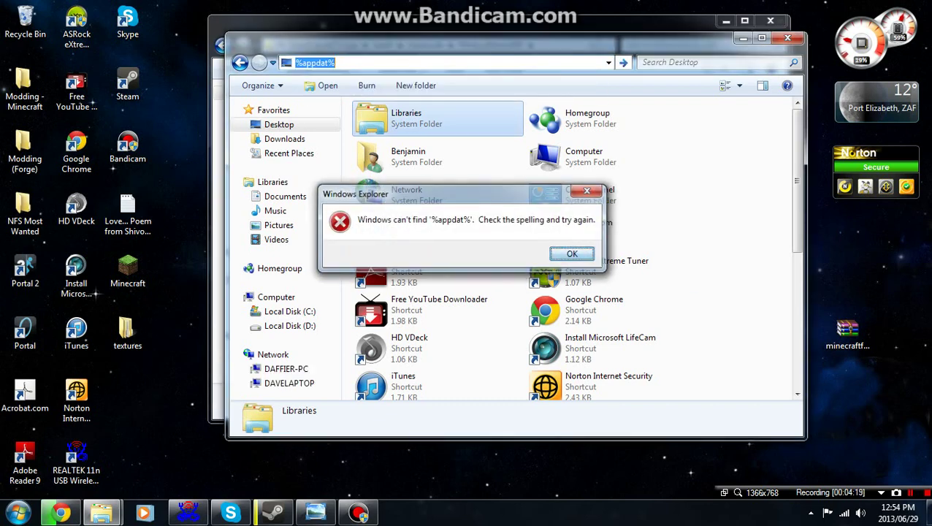
key("Return")
left_click(328, 63)
type("e")
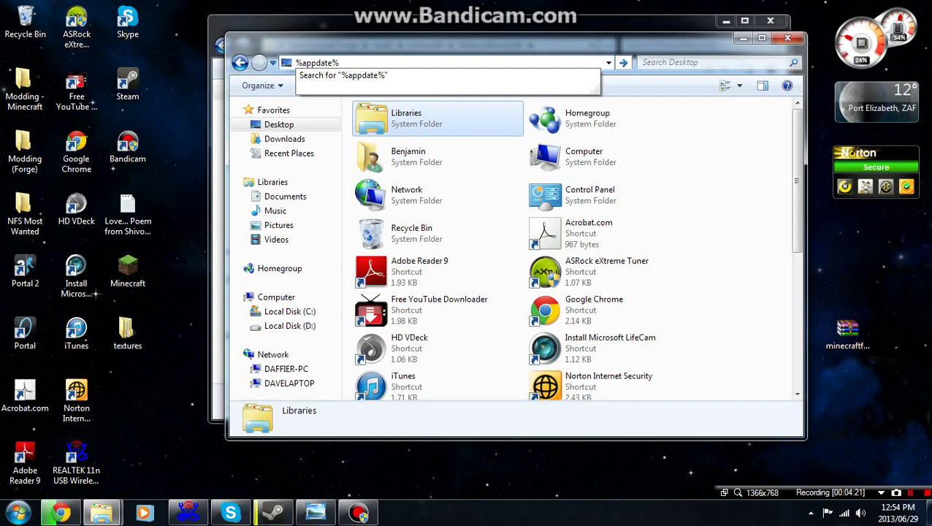
key("BackSpace")
type("a")
key("Return")
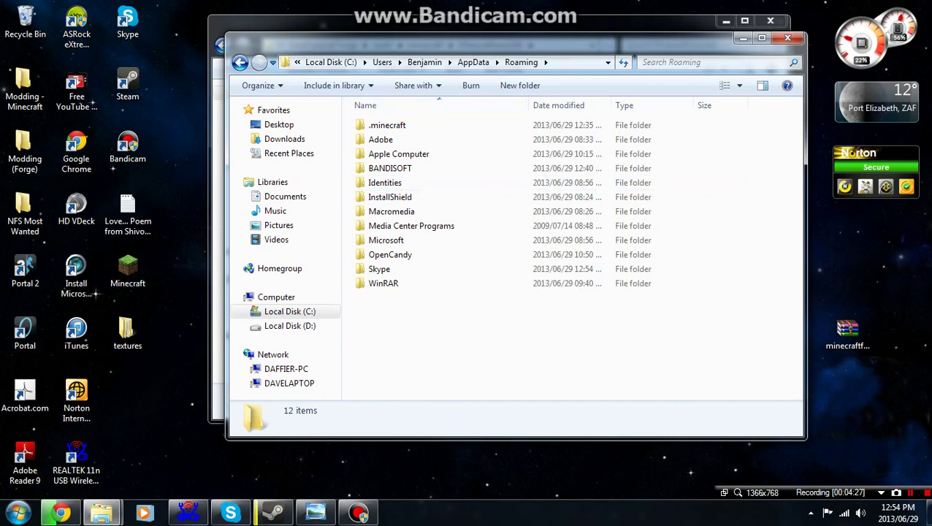
- Open the .minecraft folder, look into its bin subfolder and go back to .minecraft
double_click(388, 125)
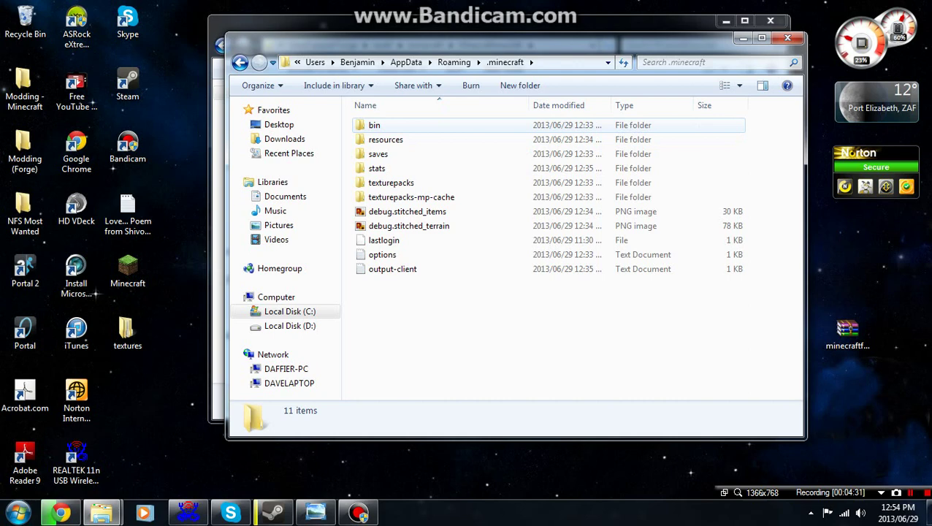
double_click(374, 125)
key("alt+Left")
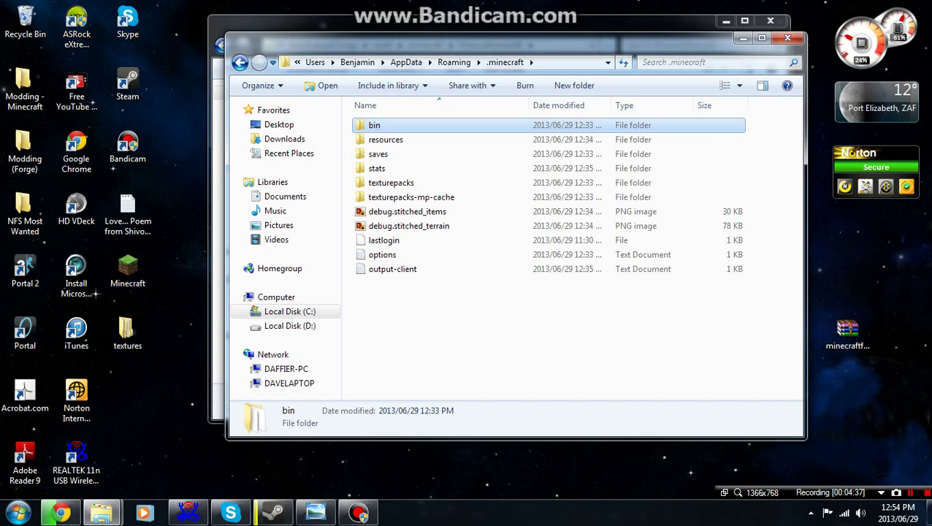
- Open the bin folder inside .minecraft, open minecraft.jar in WinRAR and dock its window on one half of the screen
double_click(388, 125)
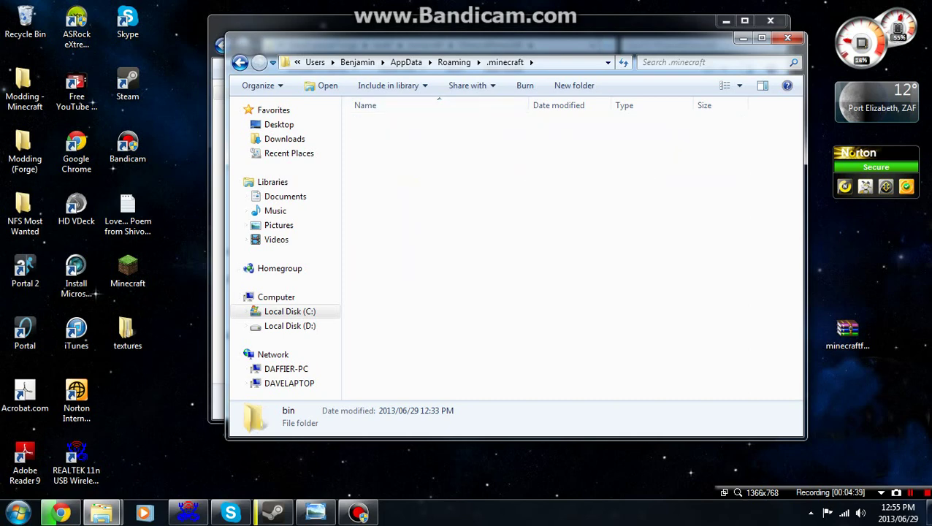
key("Return")
right_click(405, 198)
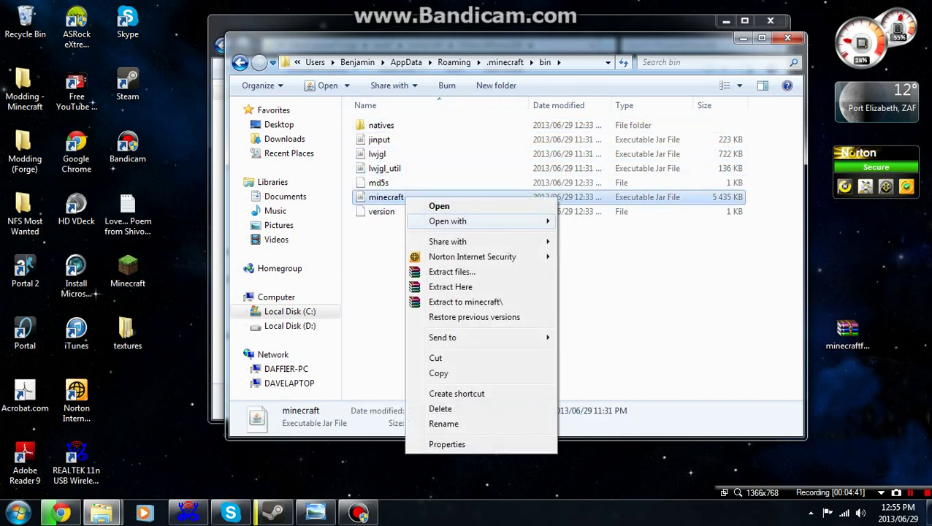
mouse_move(474, 220)
left_click(608, 236)
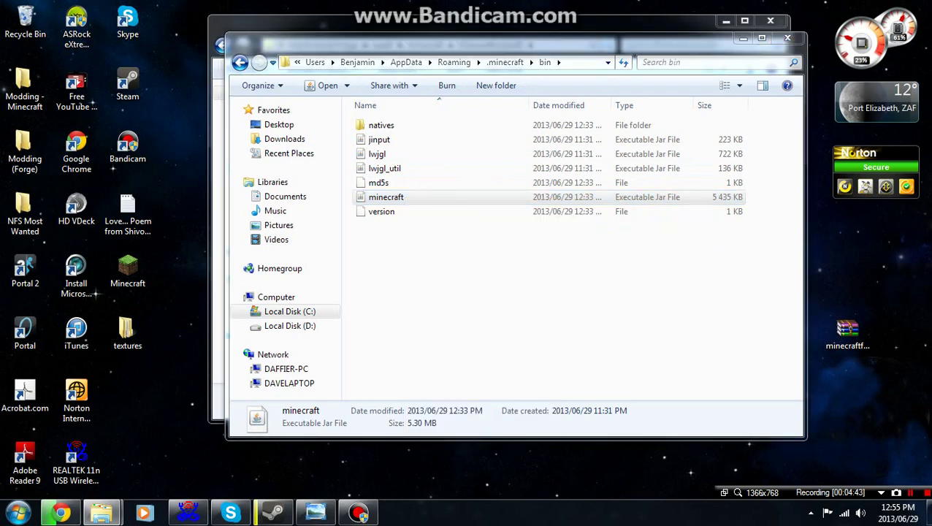
left_click_drag(409, 84, 0, 84)
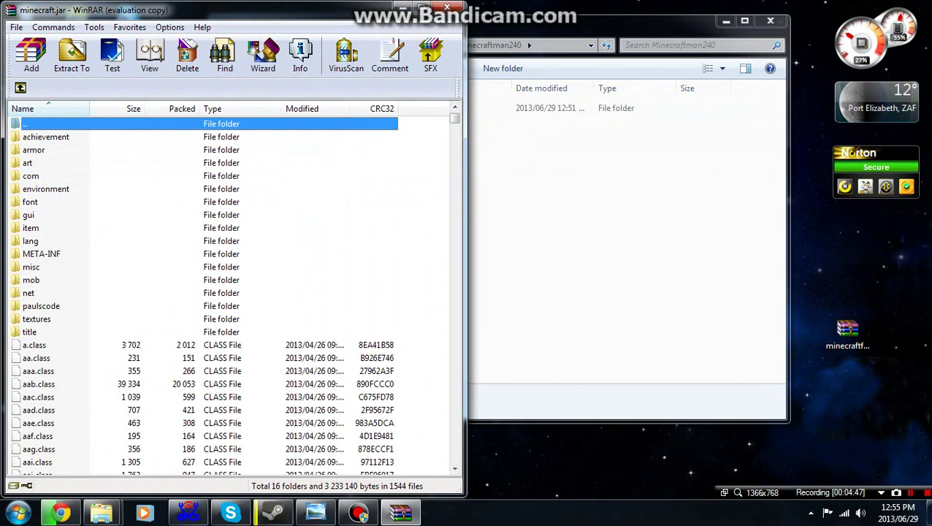
- Open the minecraftforge-universal-1.5.2-7.8.1.737.zip archive from the desktop and dock it beside the minecraft.jar window
double_click(847, 333)
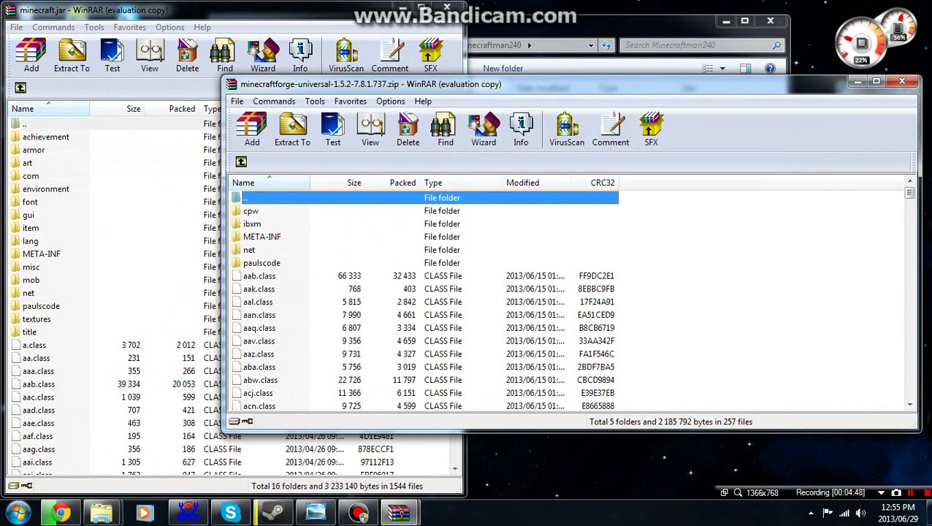
key("super+Left")
key("super+Right")
key("super+Right")
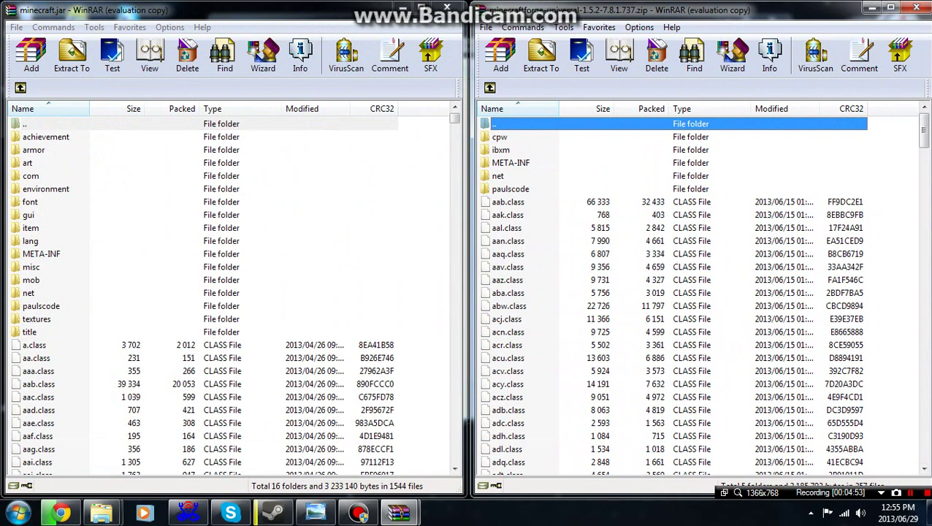
- Delete the META-INF folder from the minecraft.jar archive
left_click(37, 254)
right_click(37, 253)
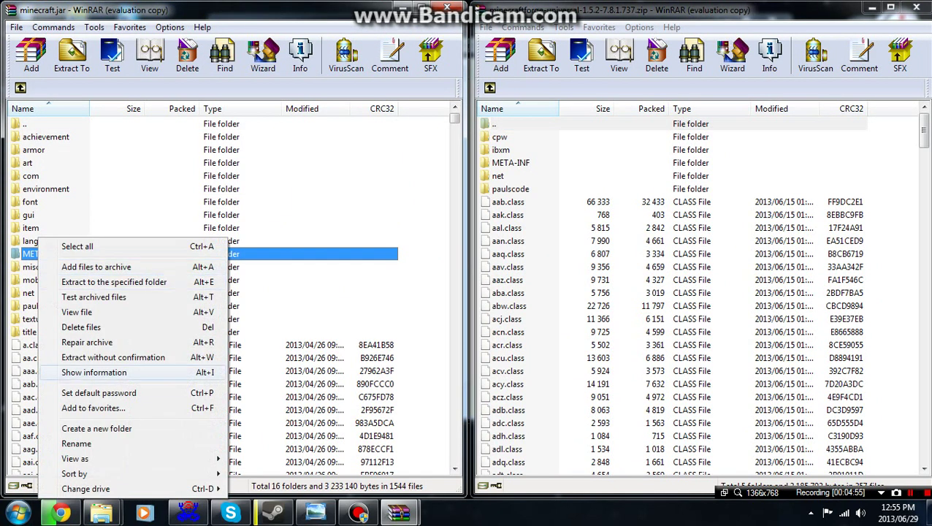
key("Escape")
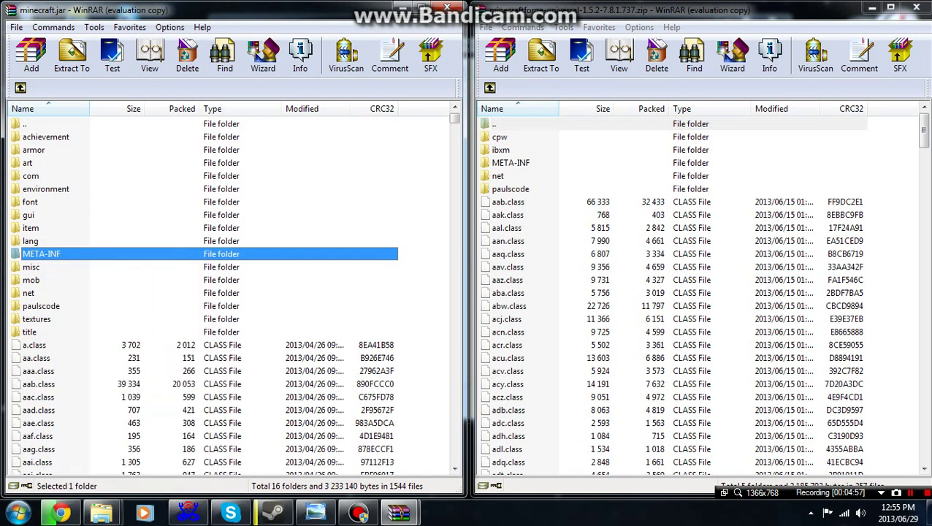
key("F2")
key("BackSpace")
key("Escape")
key("Delete")
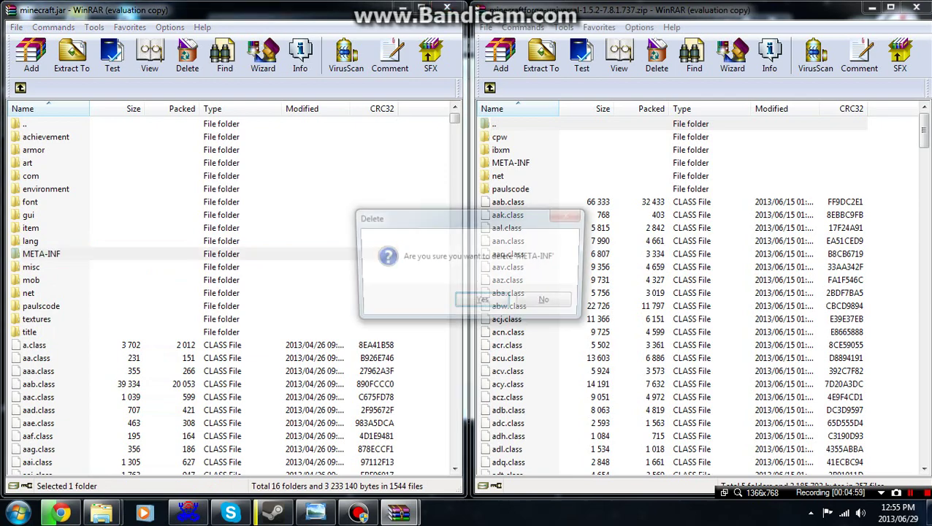
key("Return")
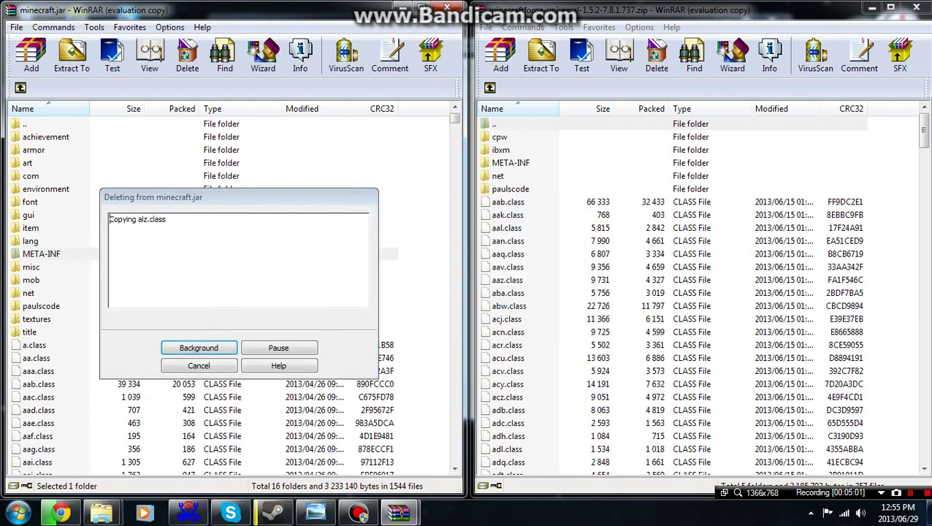
- Copy all files of the Minecraft Forge archive into minecraft.jar with the default archive settings, and close the Forge archive
left_click(507, 345)
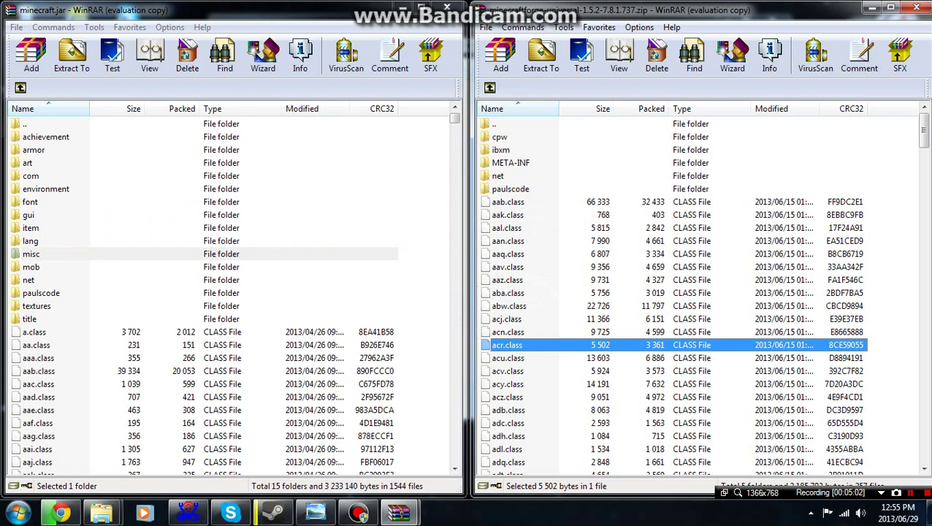
key("ctrl+a")
left_click_drag(507, 280, 219, 280)
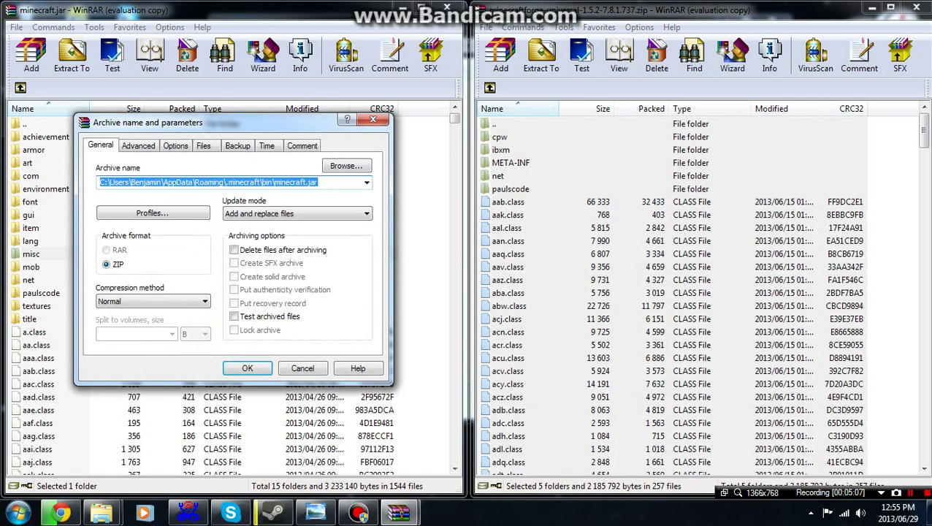
left_click(247, 370)
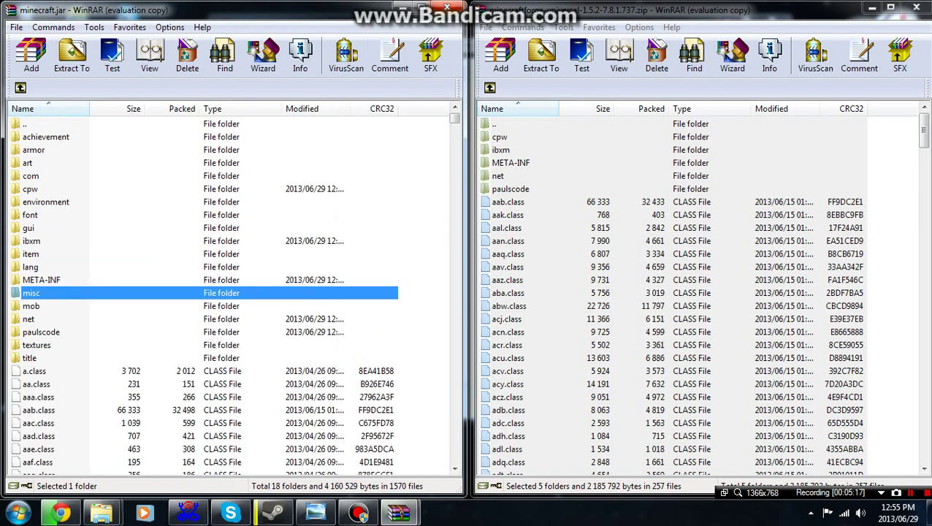
left_click(917, 7)
key("alt+F4")
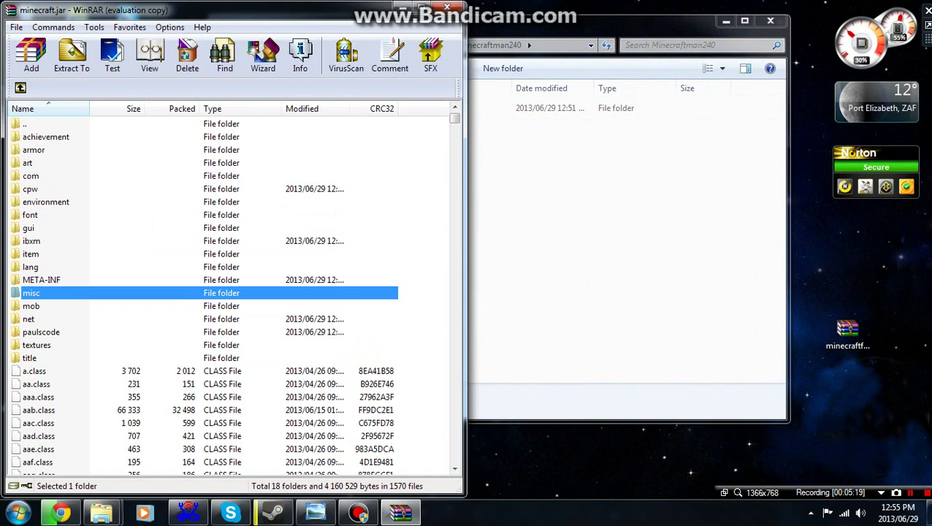
- Add the Minecraftman240 folder from reobf\minecraft to minecraft.jar with the default archive settings, and close the archive
key("alt+Tab")
double_click(365, 107)
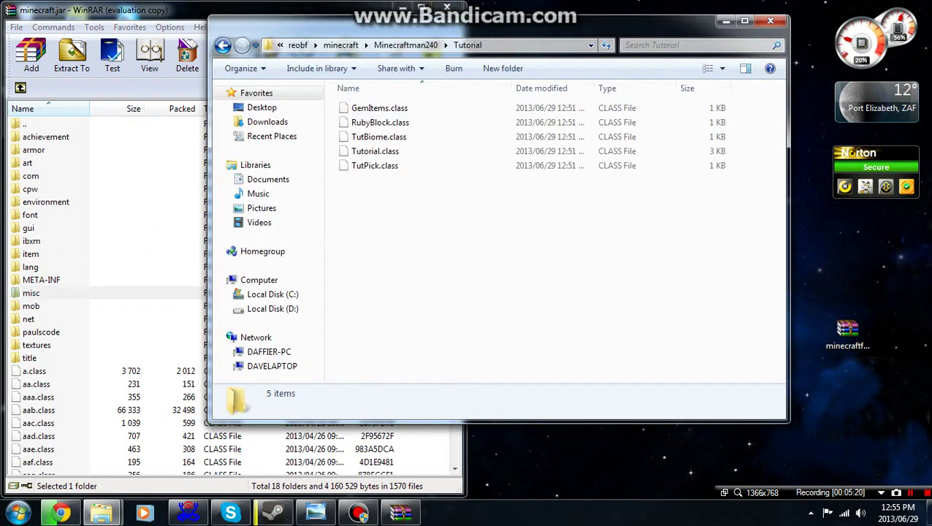
left_click(341, 45)
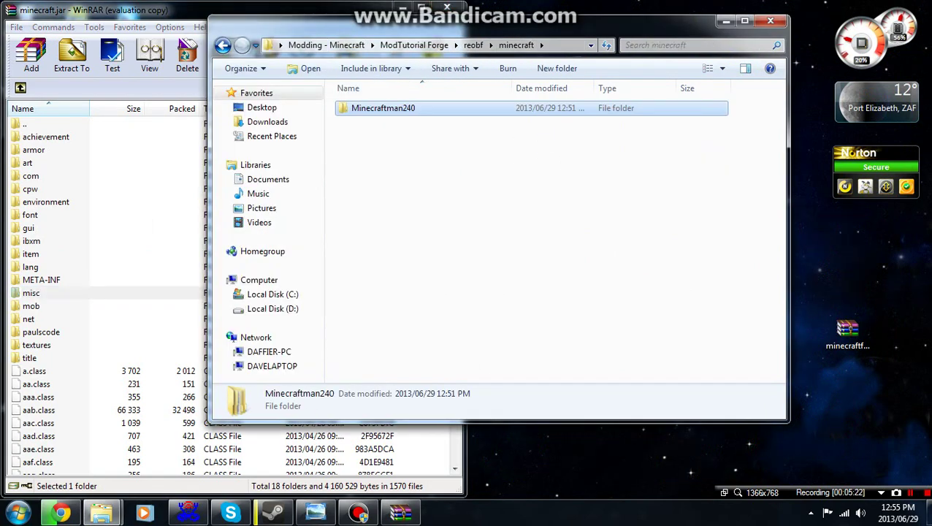
left_click_drag(438, 27, 597, 51)
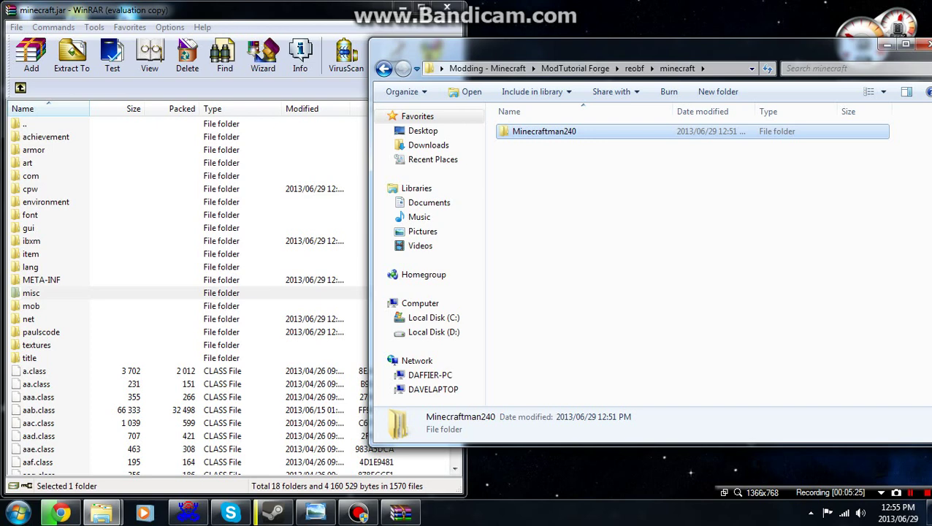
left_click_drag(545, 131, 219, 256)
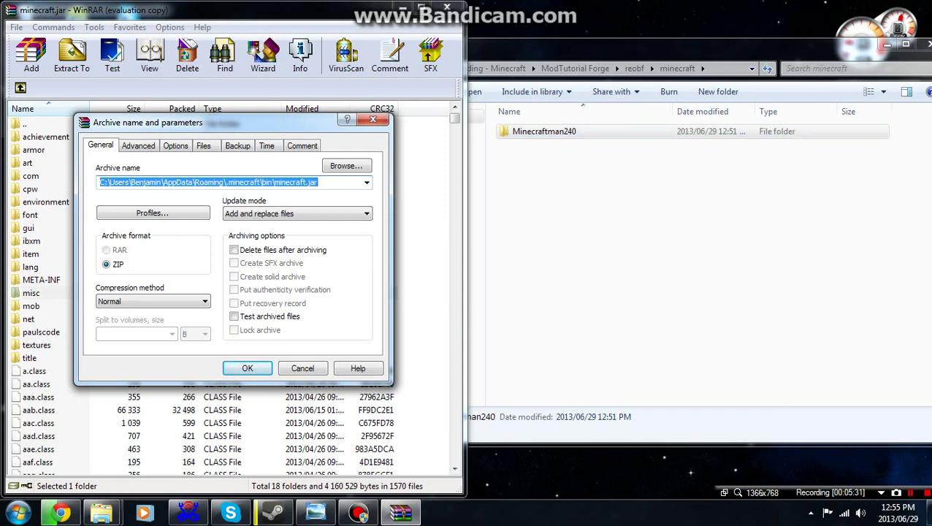
left_click(247, 368)
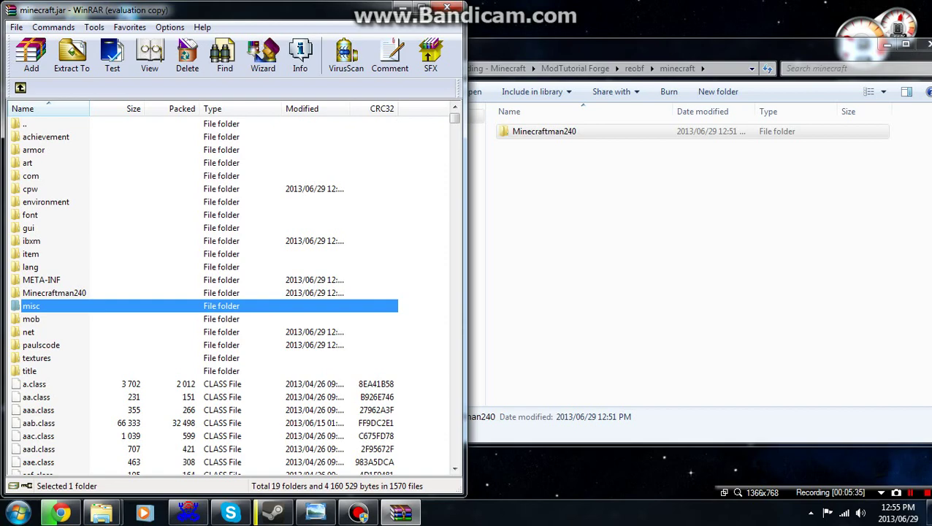
left_click(447, 7)
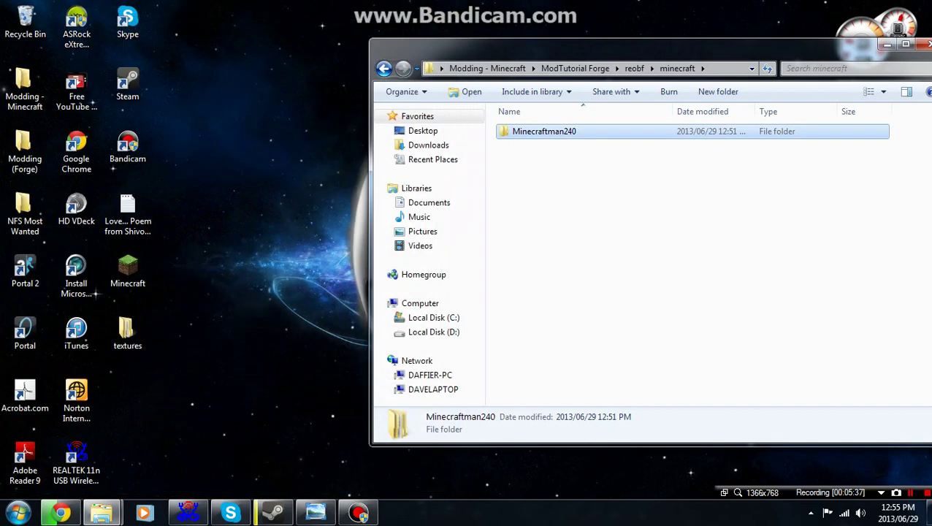
- Launch Minecraft from the desktop and maximize the game window
double_click(128, 270)
left_click(505, 267)
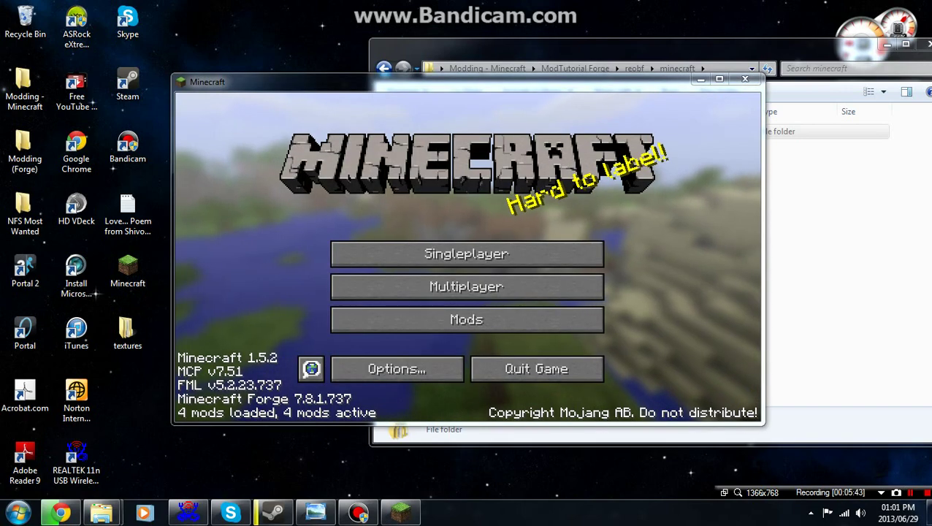
key("super+Up")
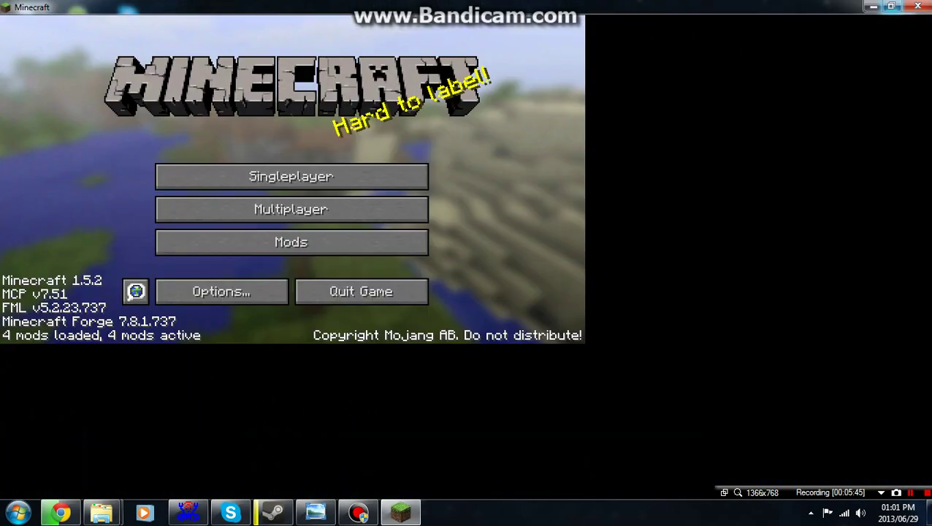
- Check the Tutorial mod's entry in the game's mod list and return to the title screen
left_click(467, 281)
left_click(90, 306)
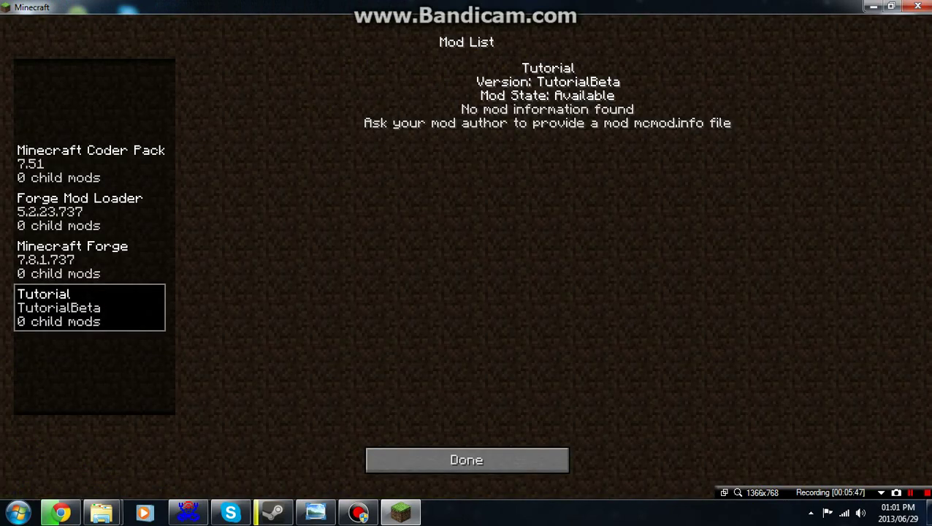
left_click(467, 459)
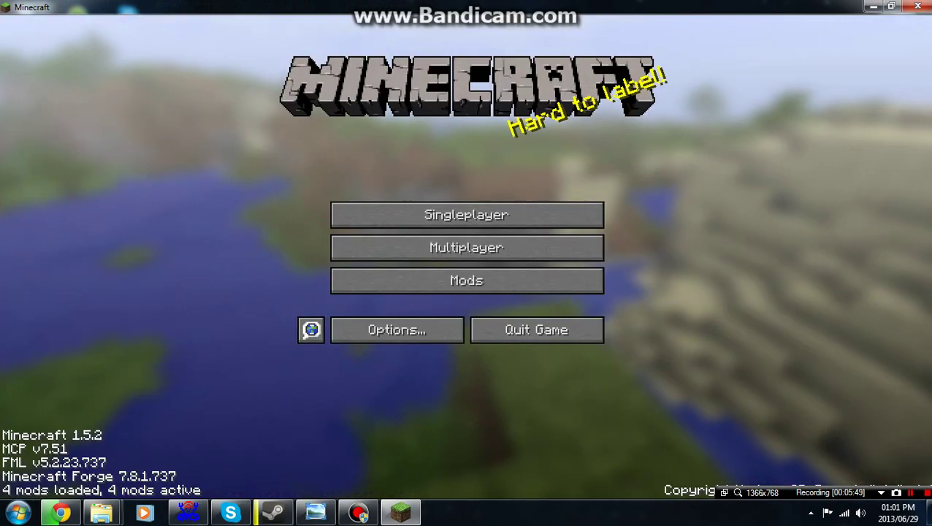
- Create a new singleplayer world in Creative mode and enter it
left_click(467, 214)
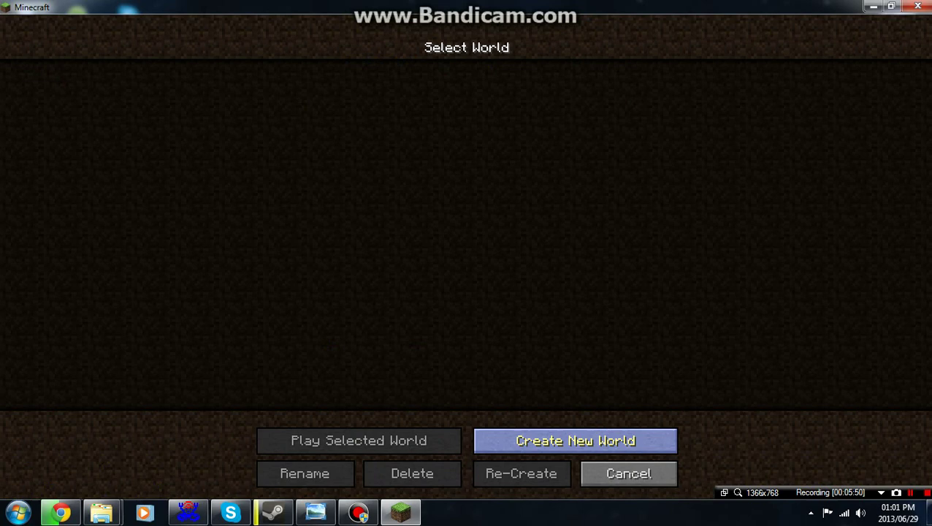
left_click(574, 440)
left_click(467, 186)
left_click(467, 186)
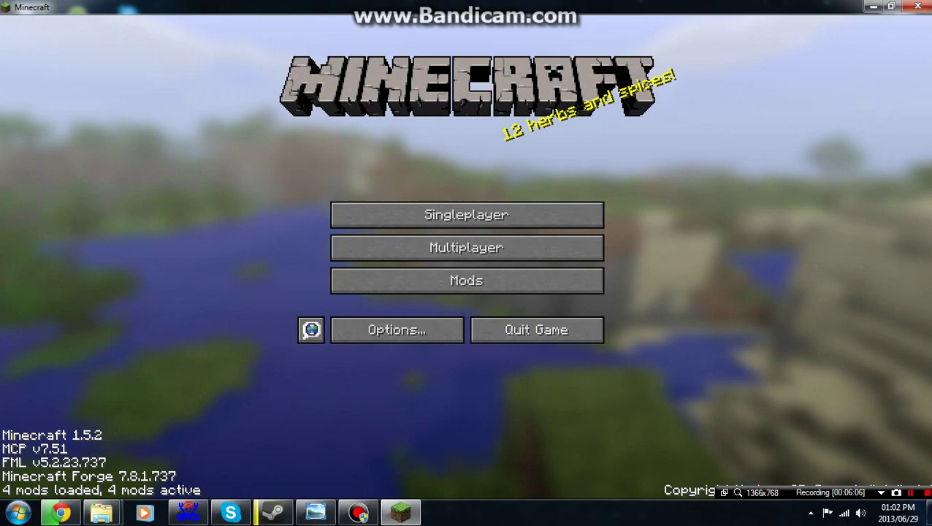
key("space")
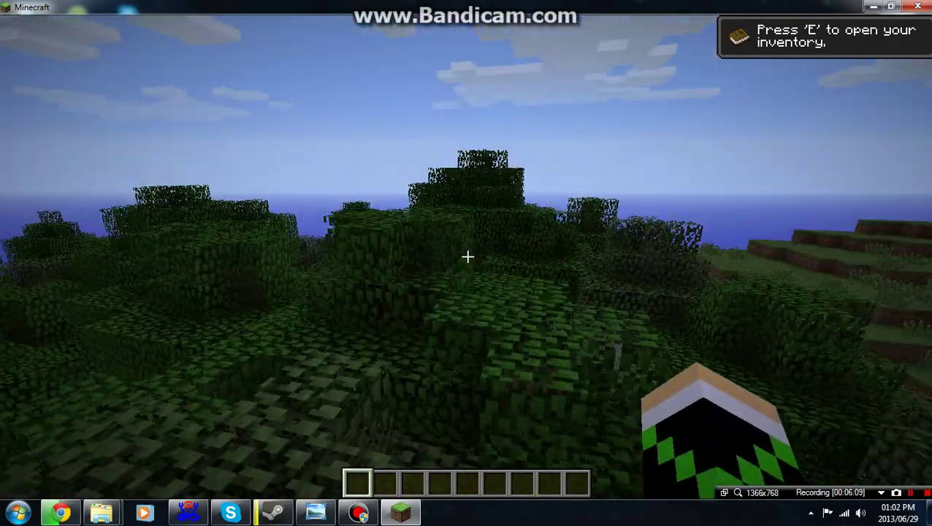
- Take the Ruby Block from the Building Blocks category of the creative inventory into the first hotbar slot
key("e")
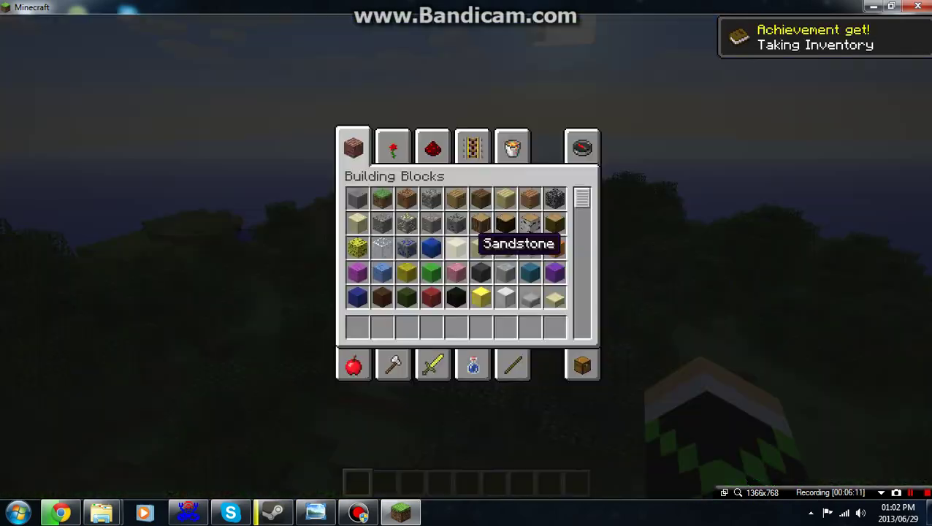
scroll(461, 248, "down", 8)
left_click(480, 296)
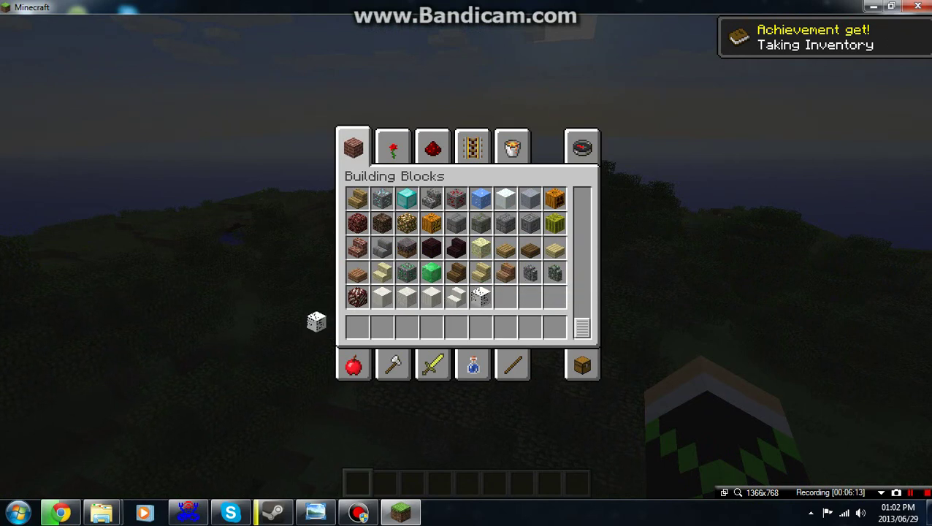
left_click(358, 327)
- Put the untextured mod item from the Tools category into the second hotbar slot, look through other categories and close the inventory
left_click(394, 366)
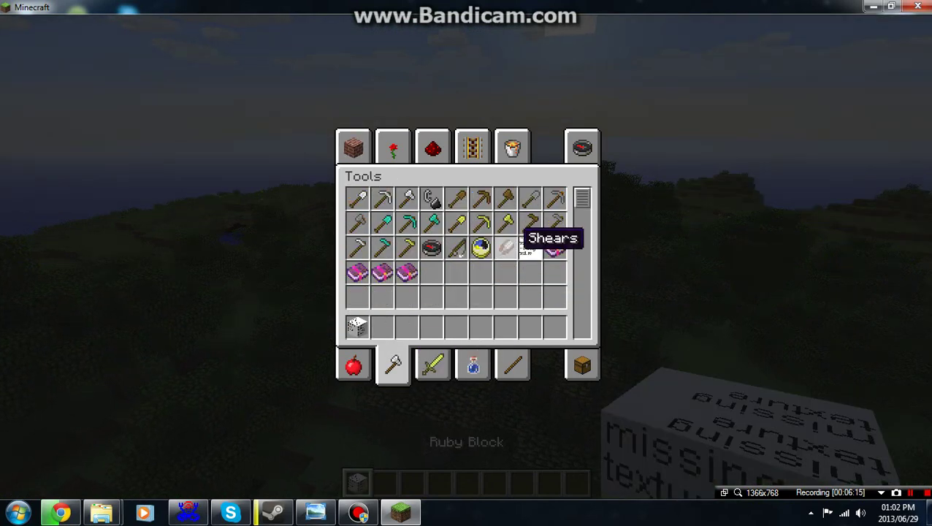
left_click(532, 249)
left_click(382, 327)
left_click(433, 366)
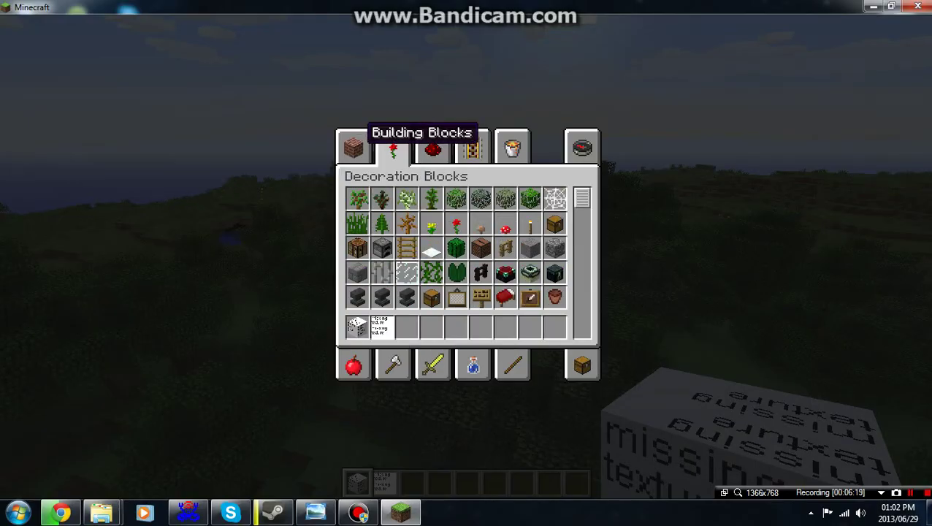
key("e")
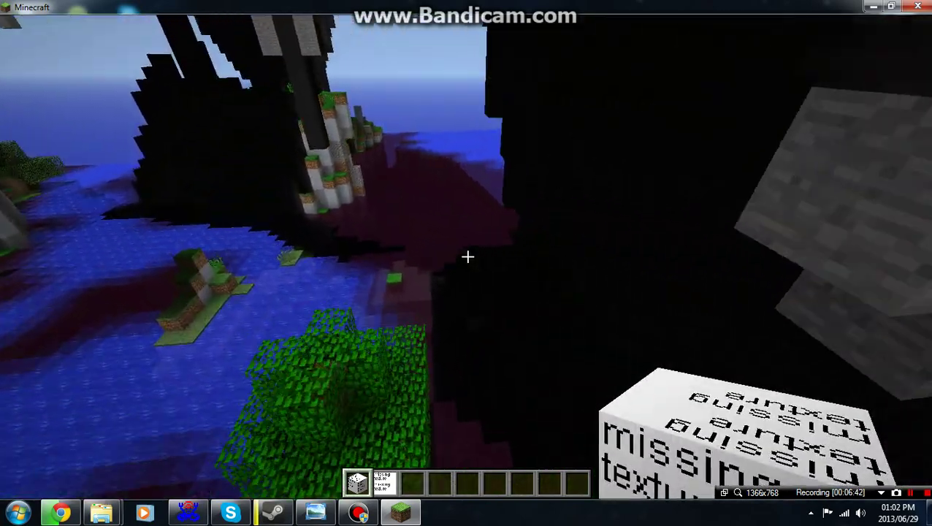
- Fly over the terrain with the debug overlay shown to inspect the biome at the current position
key("w")
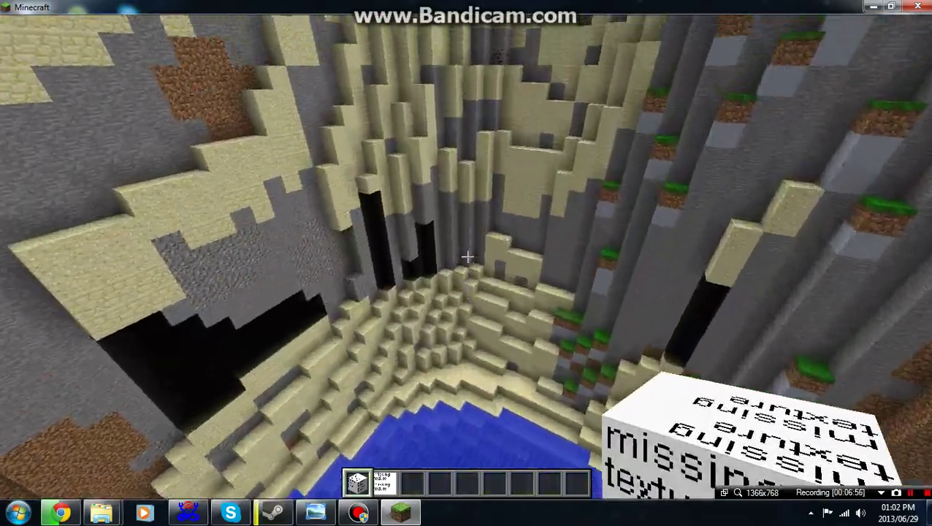
key("F3")
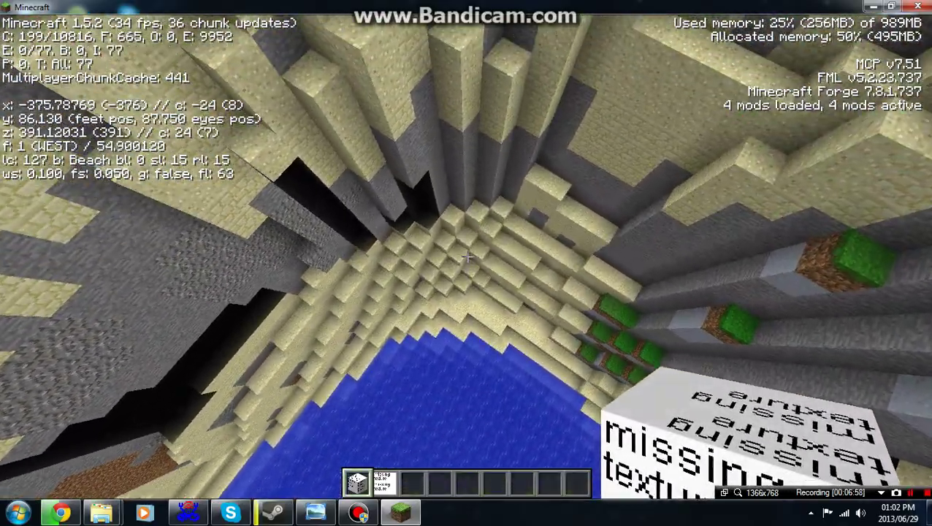
key("space")
key("w")
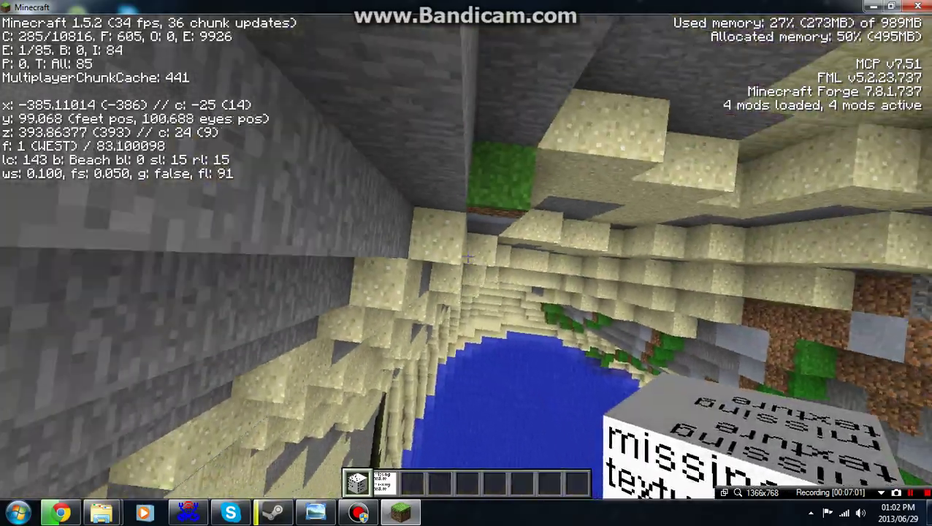
- Fly up the sandy cliff and above the treetops to reach the forest of the Tutorial Biome
key("w")
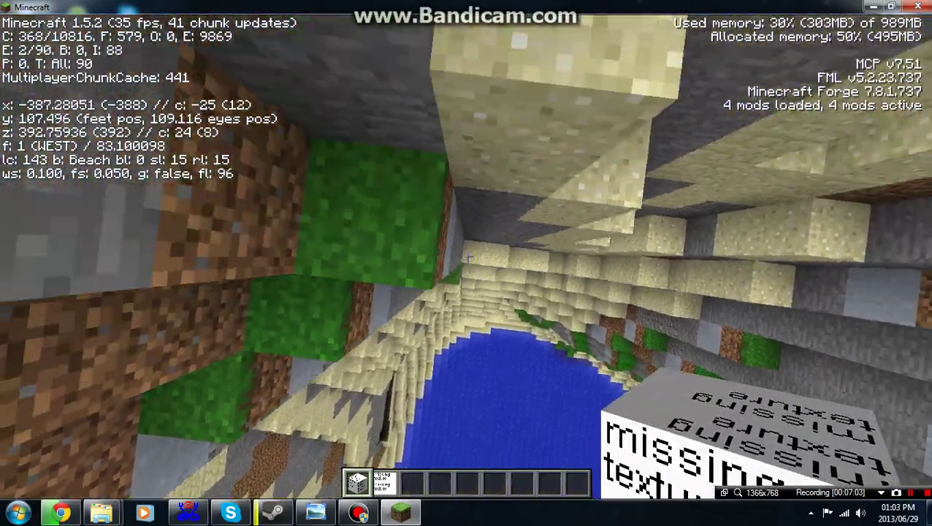
key("space")
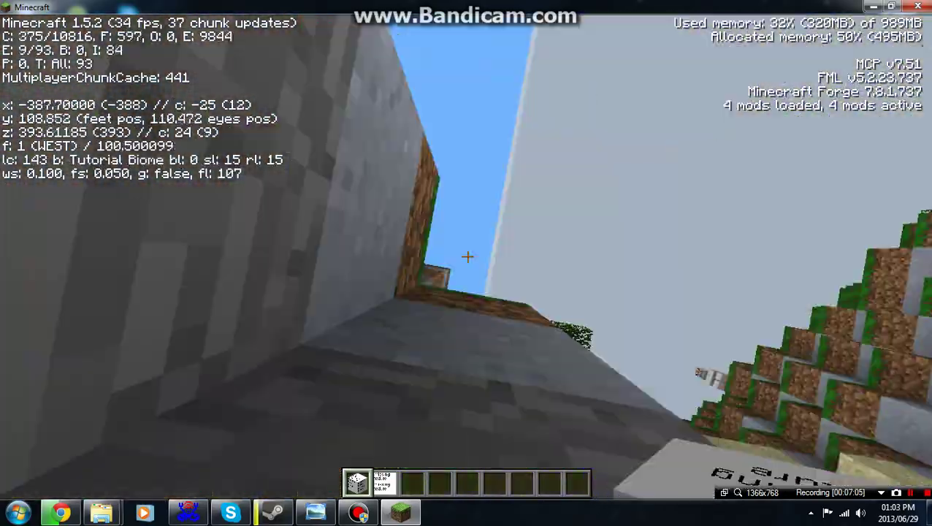
key("space")
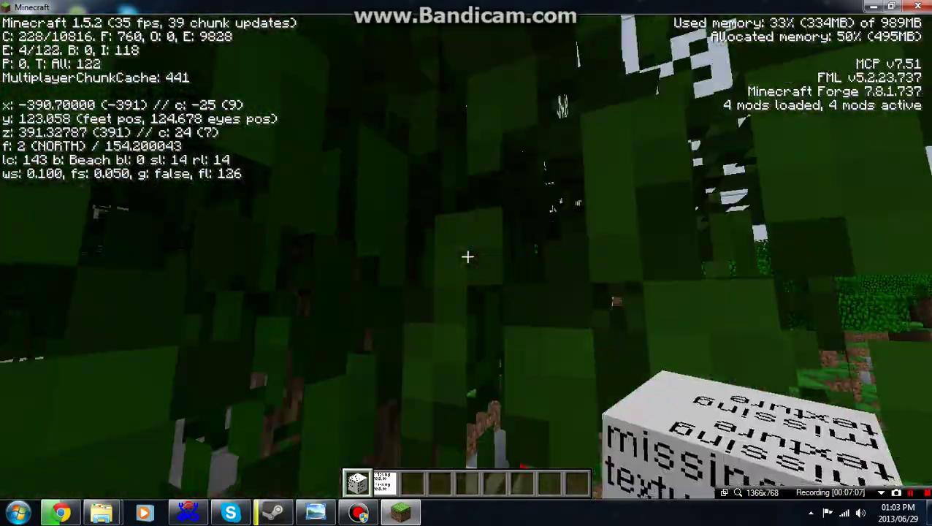
key("w")
key("a")
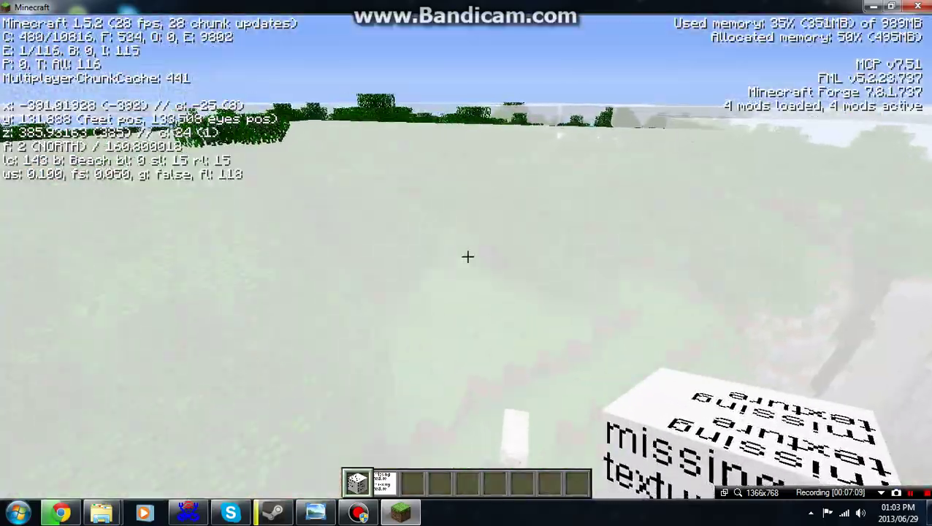
key("w")
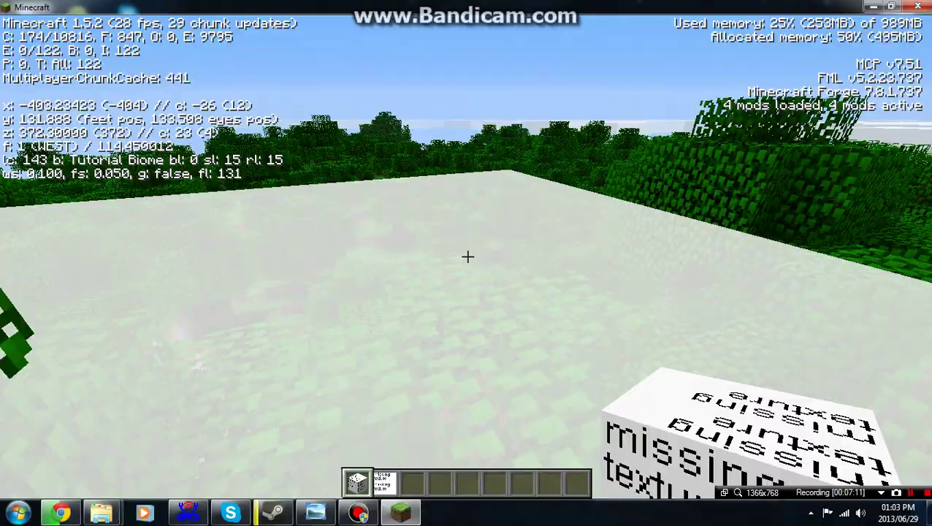
key("w")
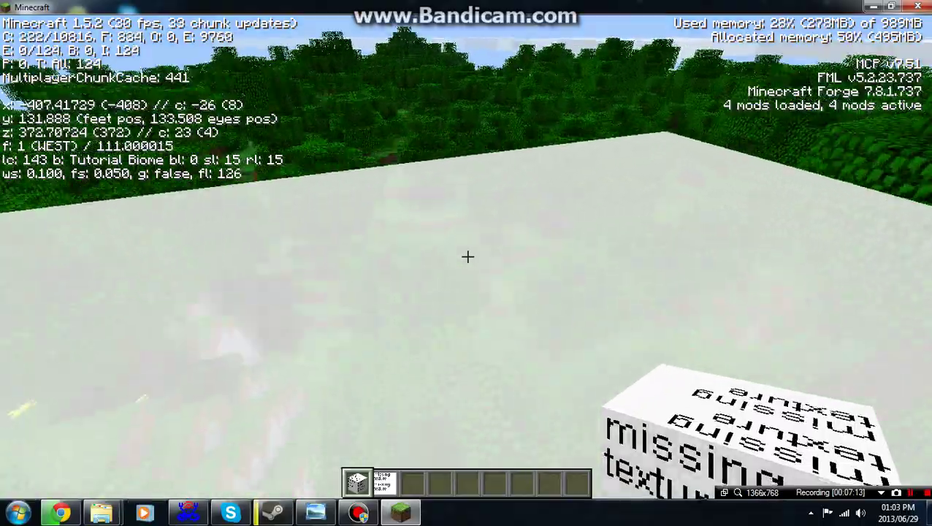
- Fly low through the forest with the debug overlay shown to examine the Tutorial Biome's trees and ground
key("shift")
key("w")
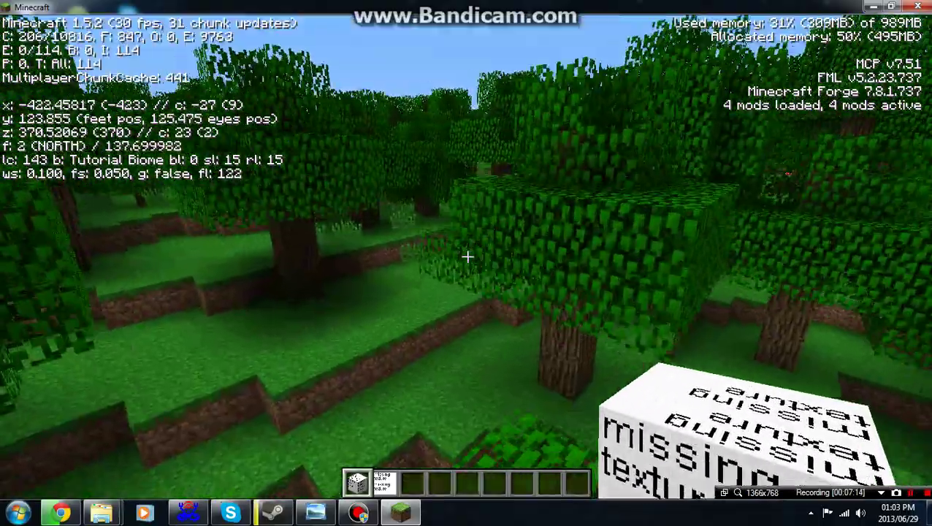
key("w")
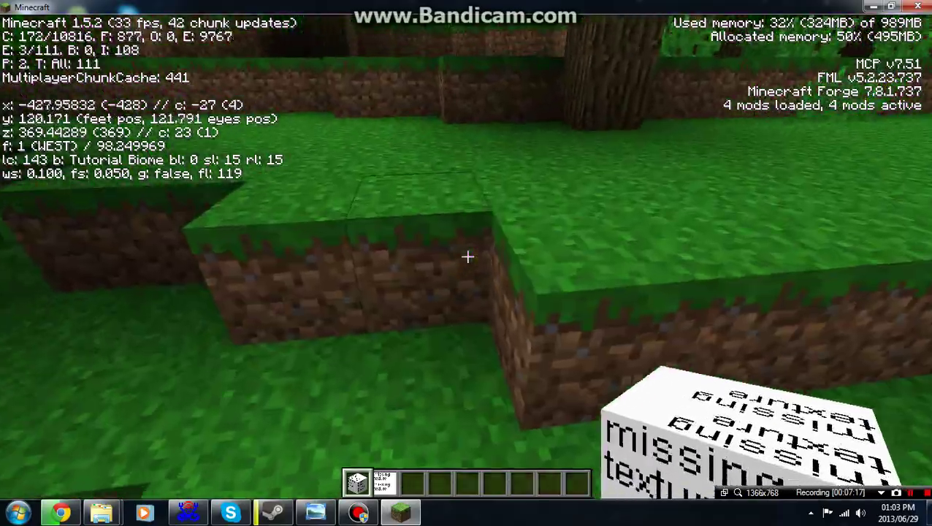
key("w")
key("space")
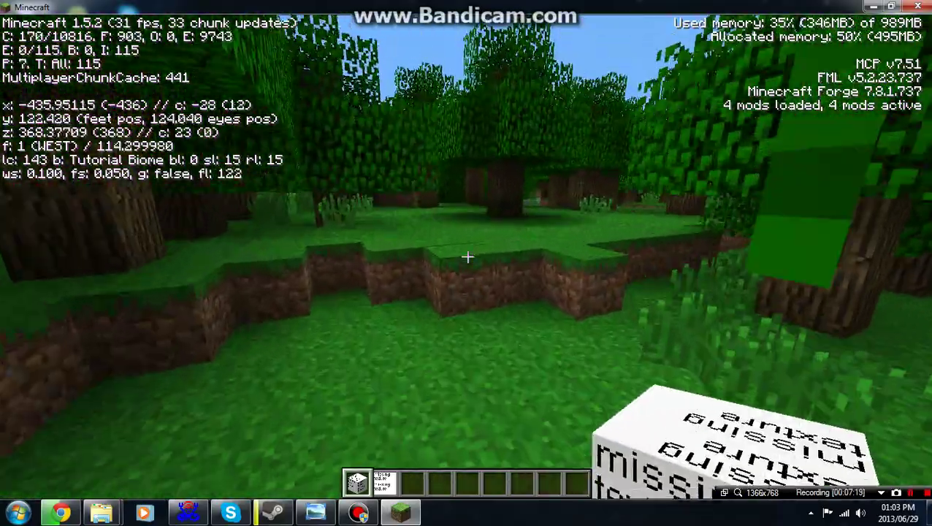
key("w")
key("space")
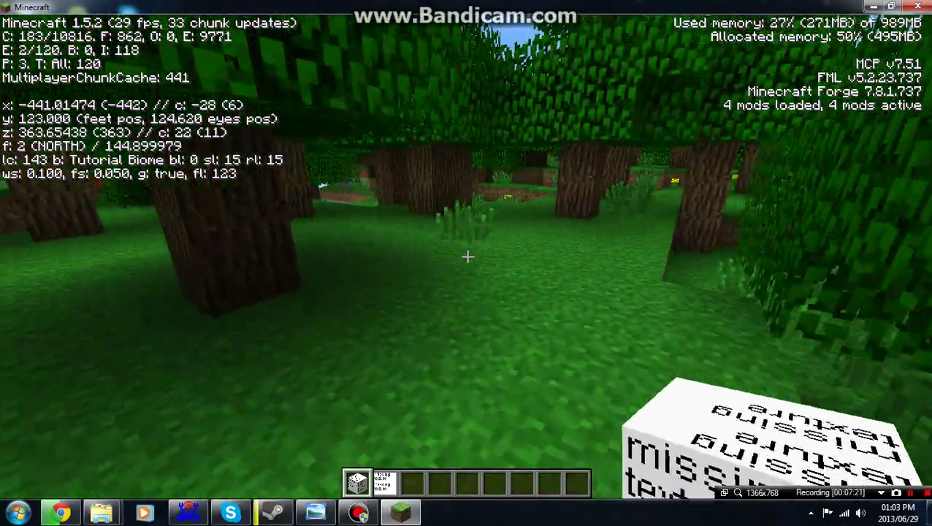
key("w")
key("space")
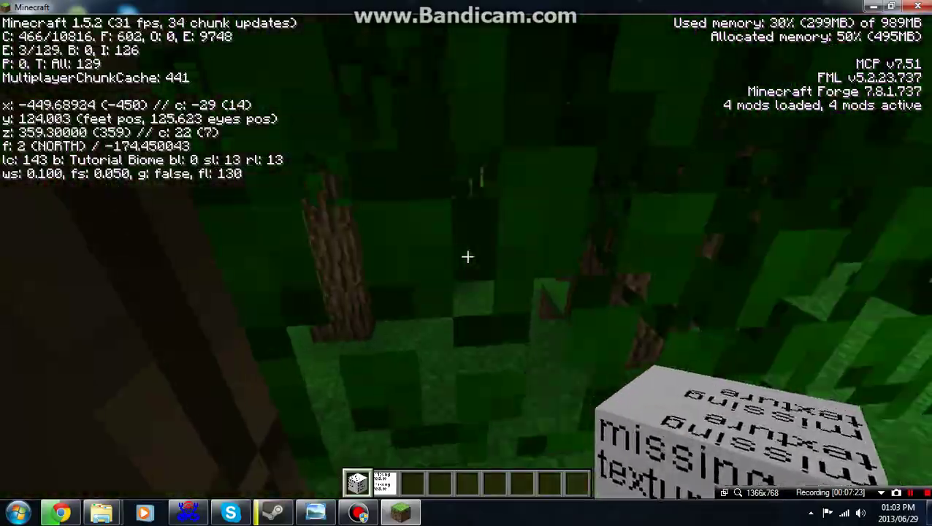
key("w")
key("space")
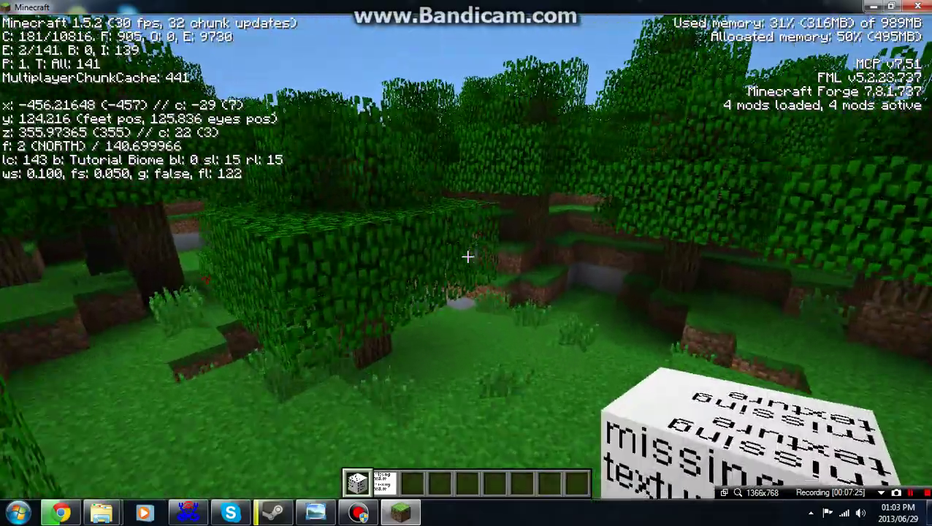
key("w")
key("space")
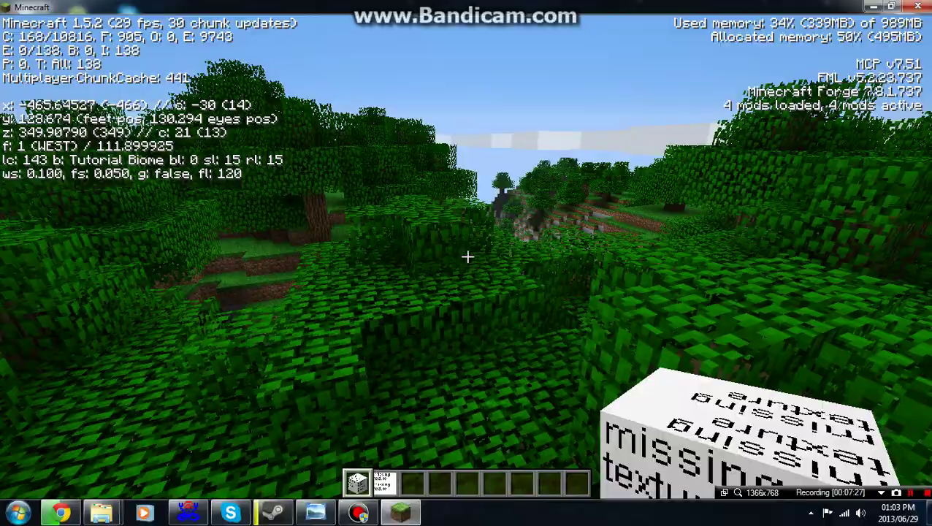
- Fly in and out of the steep valley beyond the forest to examine the Tutorial Biome's cliffs and exposed blocks
key("w")
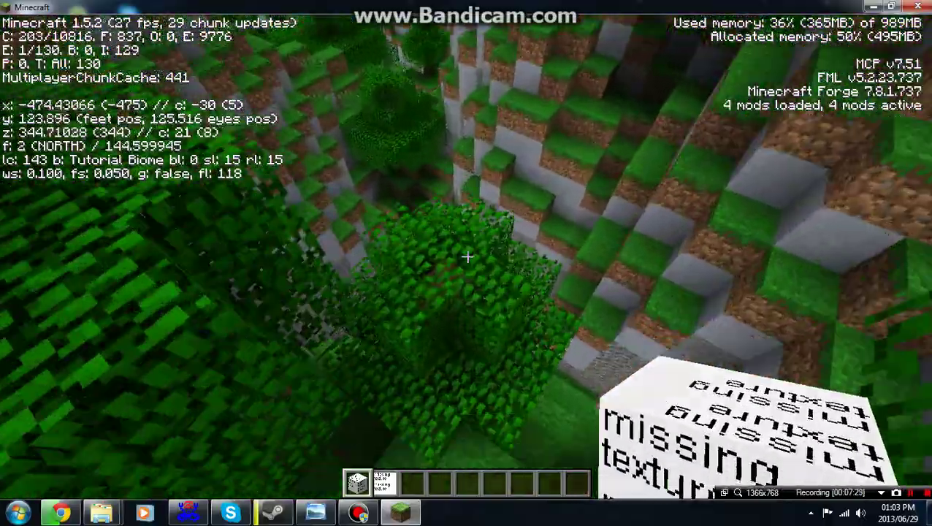
key("w")
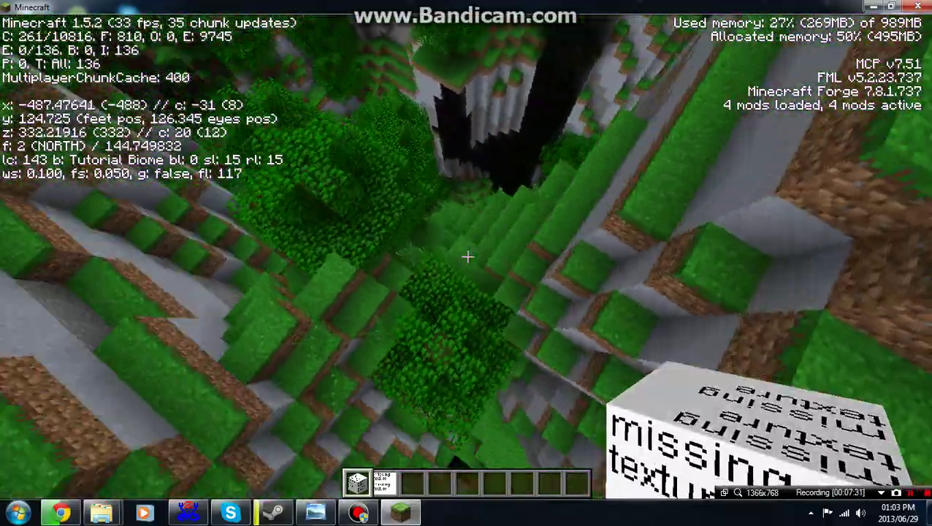
key("w")
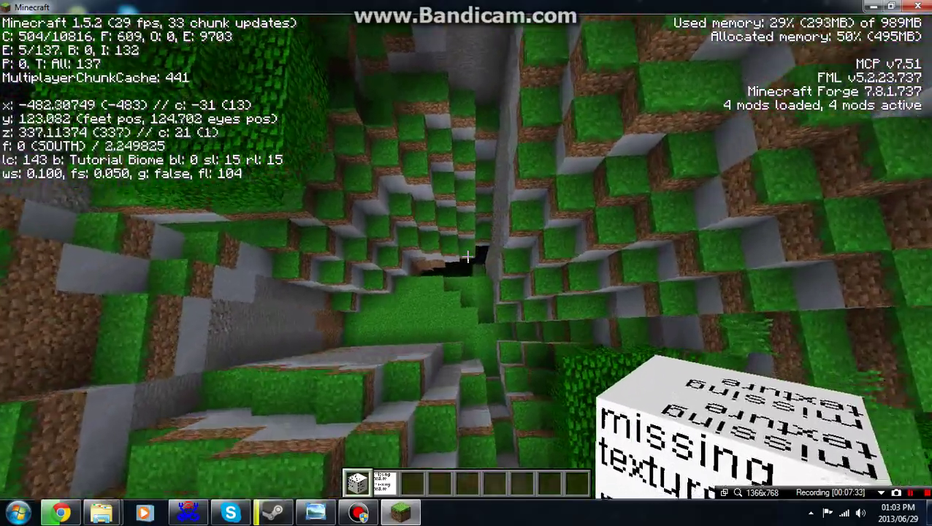
key("w")
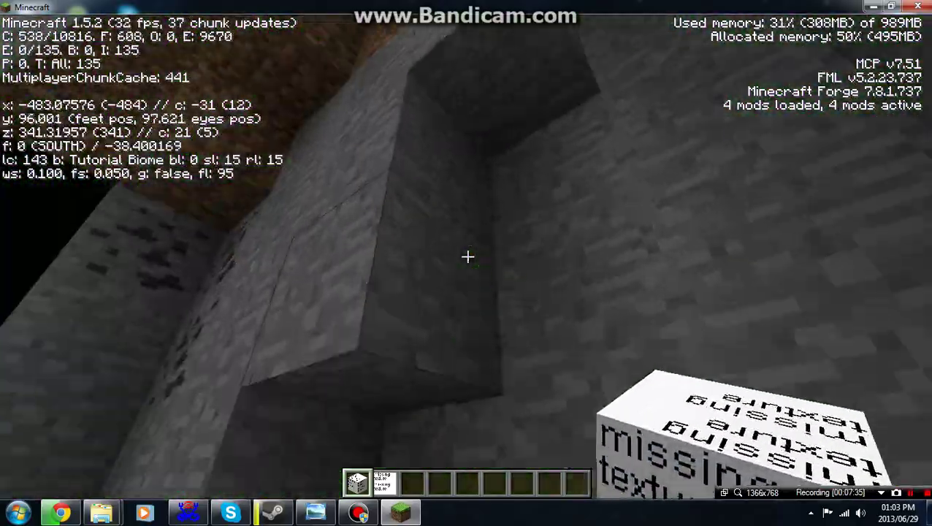
key("space")
key("w")
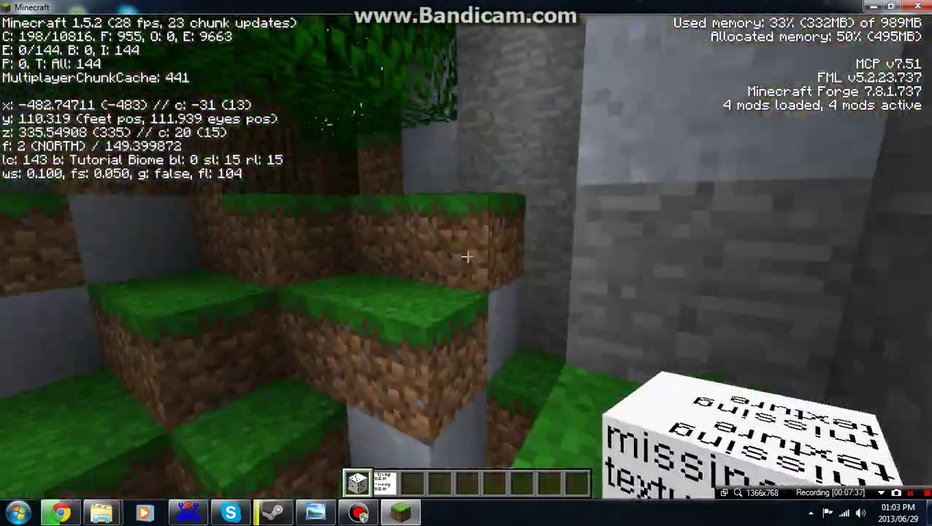
key("space")
key("w")
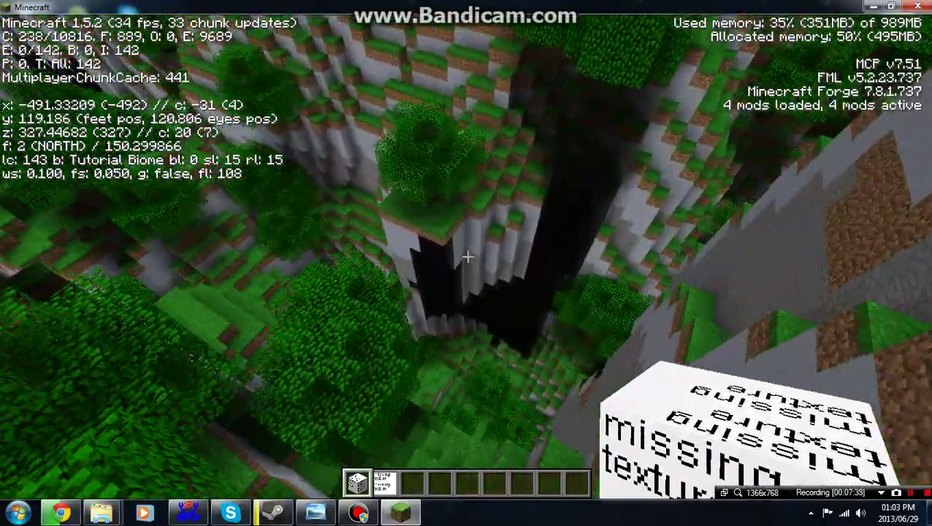
- Descend to the valley floor and break several blocks in the dark corner beside the stone cliff
key("w")
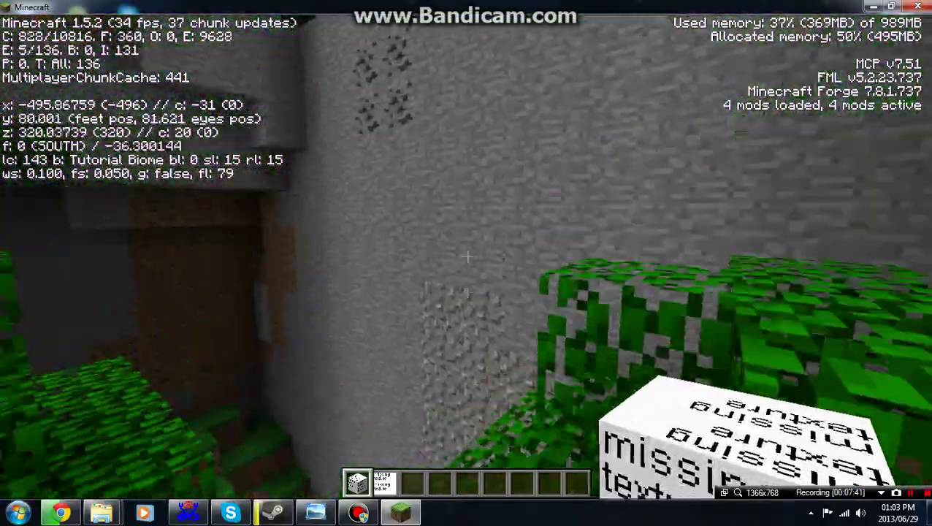
key("w")
key("space")
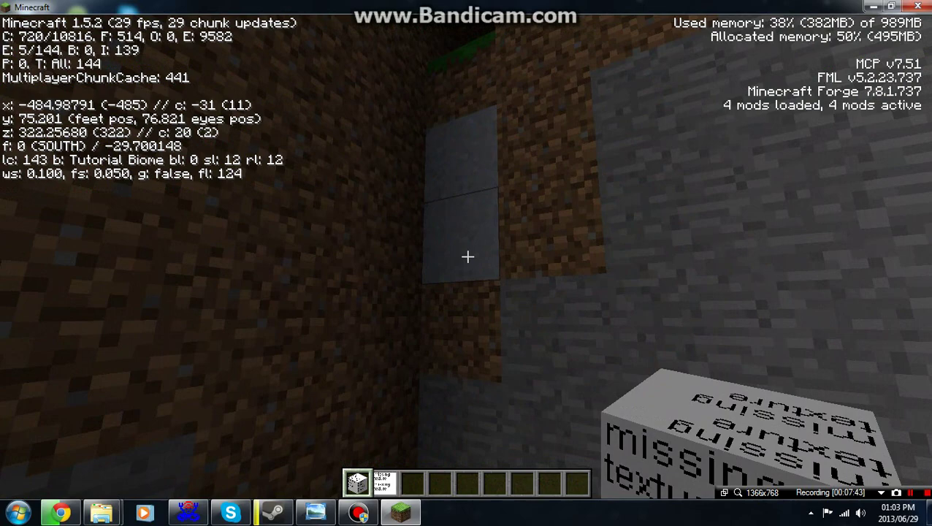
key("w")
key("space")
left_click(468, 257)
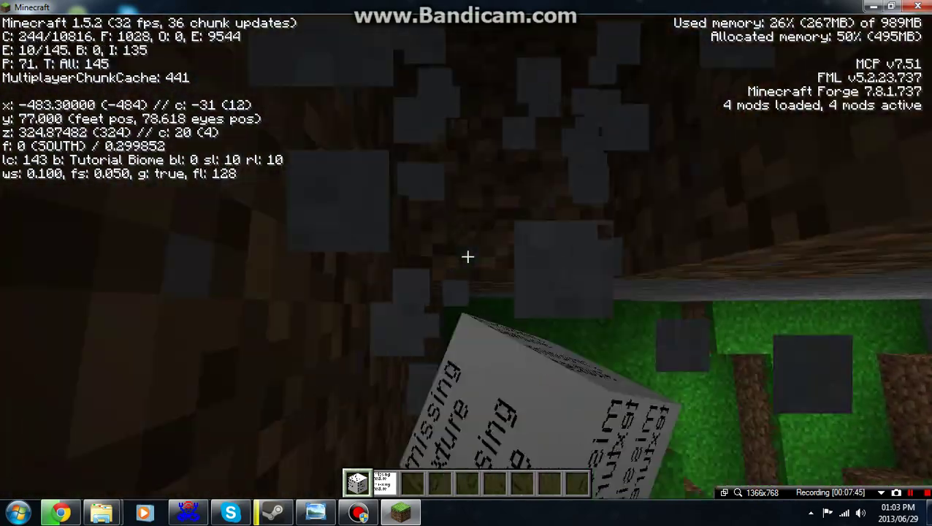
left_click(468, 257)
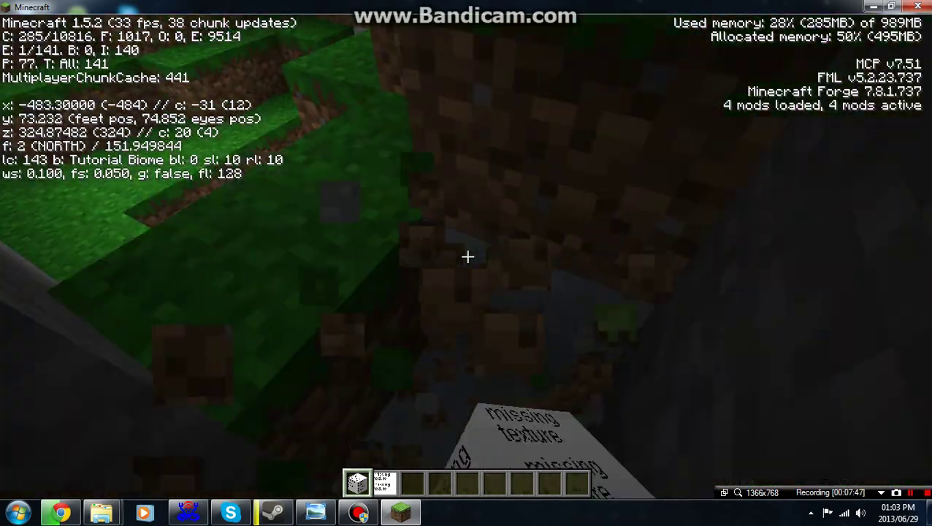
left_click(468, 257)
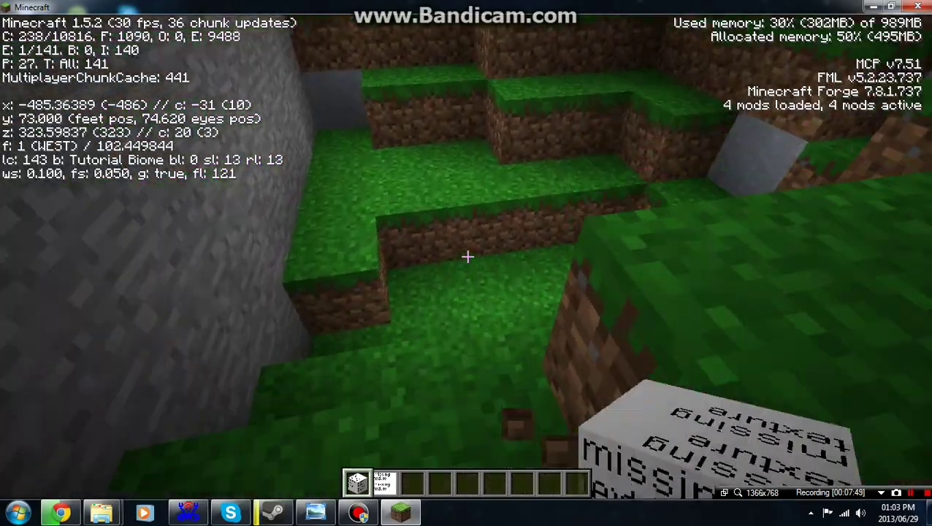
- Put a Grass Block into the third hotbar slot and drop it on the ground
key("shift")
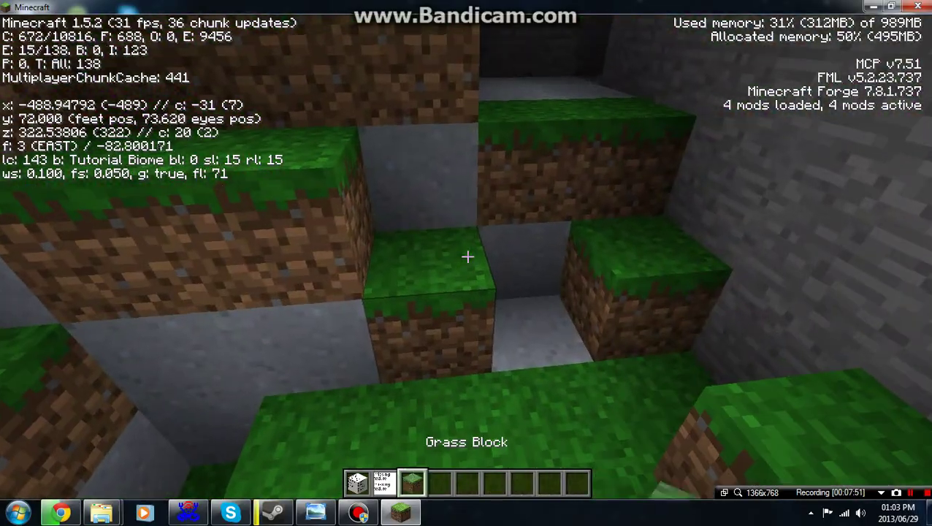
key("q")
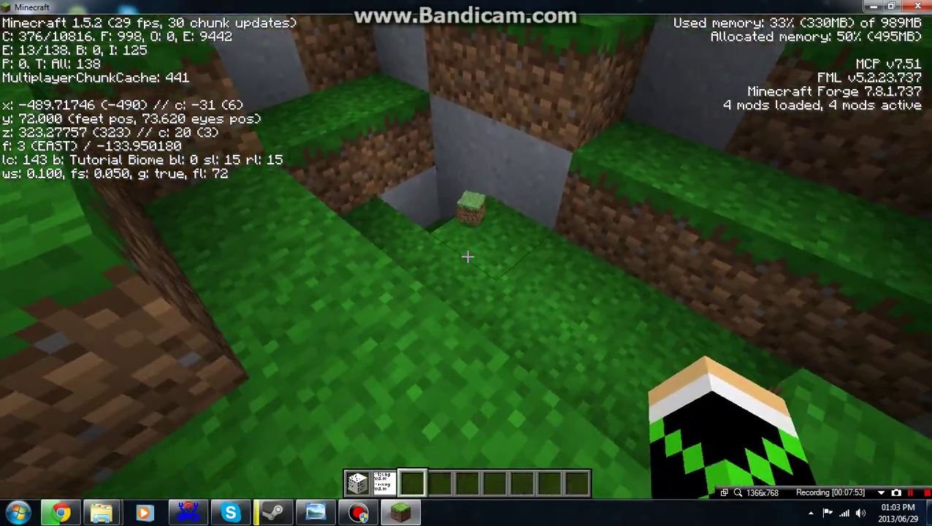
- Open the creative inventory
key("e")
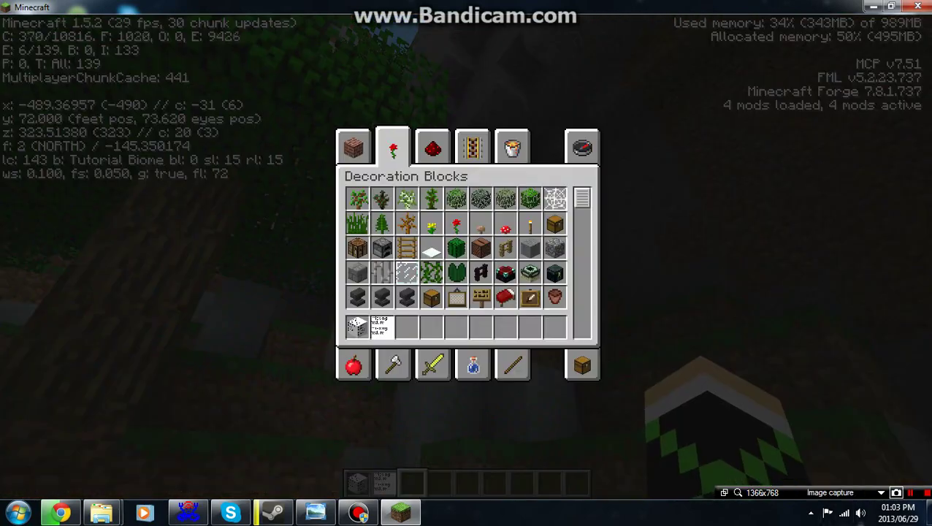